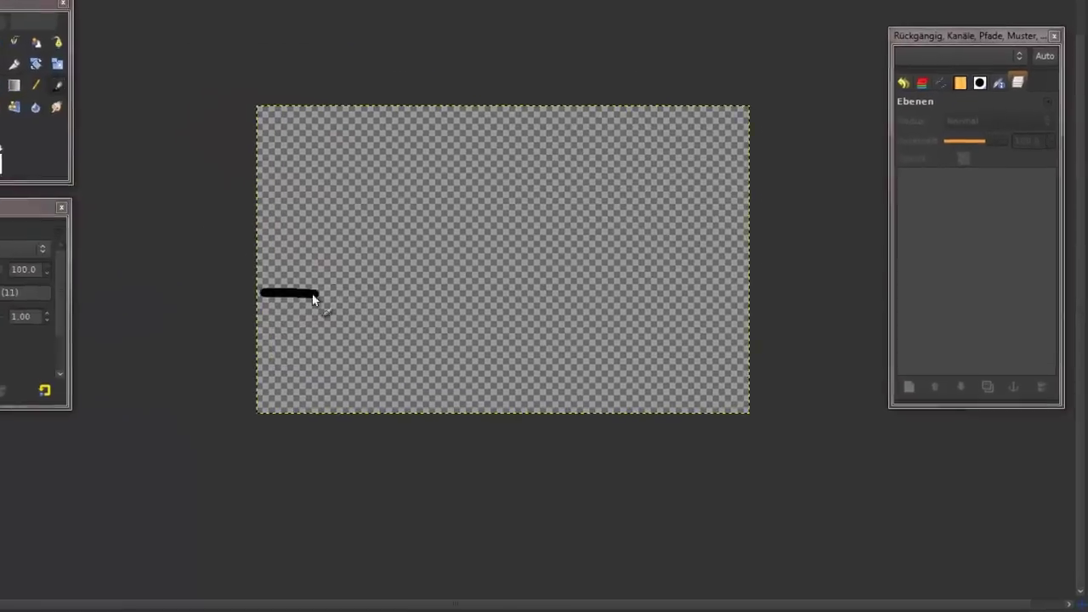
- Draw a black wavy sea line, then add a new layer with the boat's hull and cabin outline
{"action": "left_click_drag", "start_coordinate": [321, 297], "coordinate": [763, 289]}
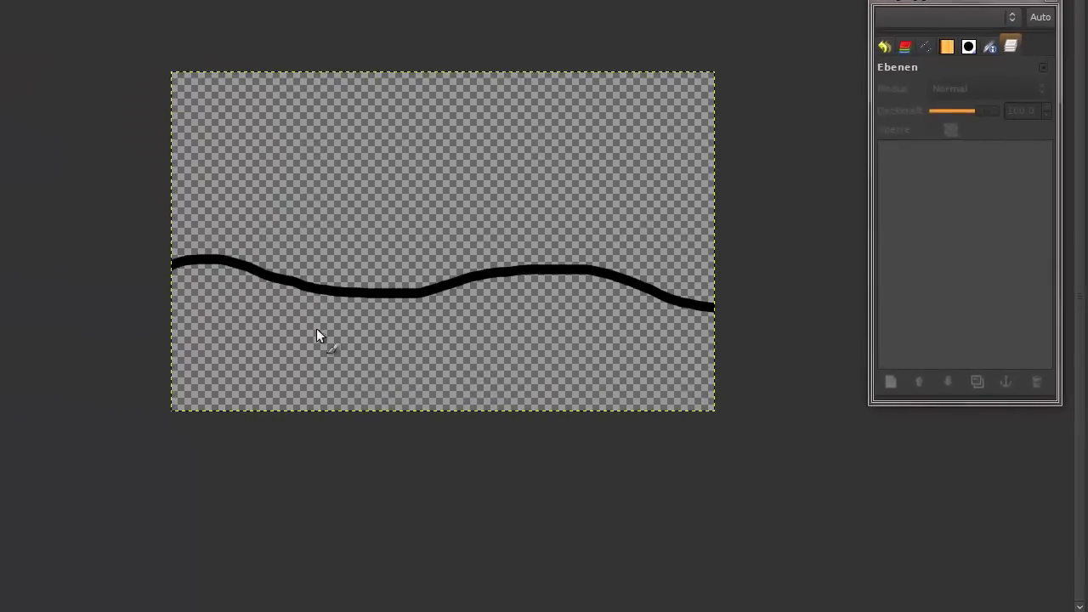
{"action": "left_click", "coordinate": [1043, 67]}
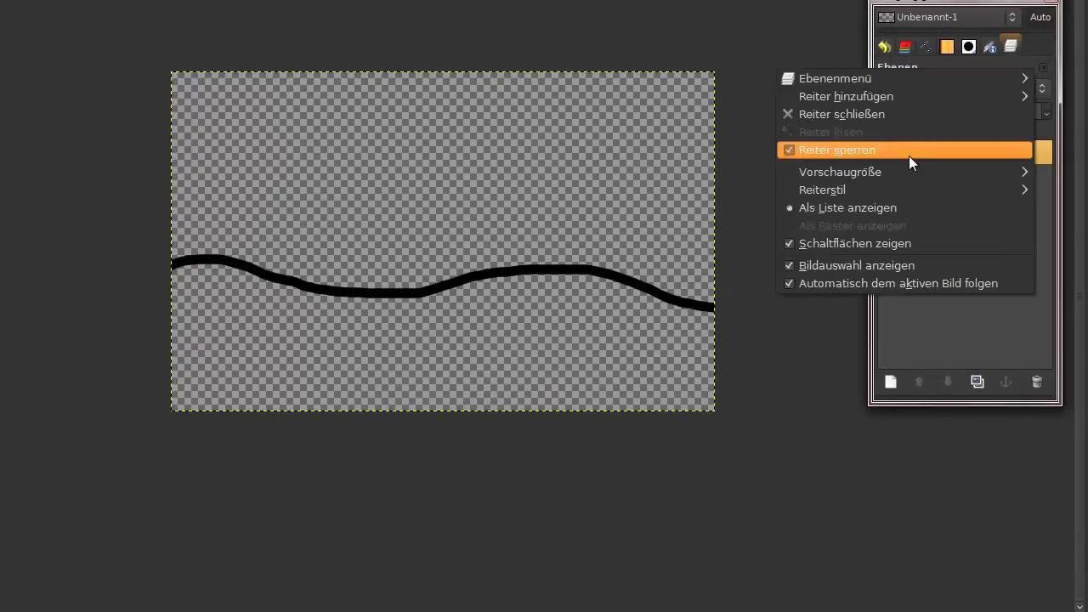
{"action": "left_click", "coordinate": [921, 262]}
{"action": "left_click", "coordinate": [890, 382], "text": "shift"}
{"action": "left_click_drag", "start_coordinate": [322, 205], "coordinate": [398, 350]}
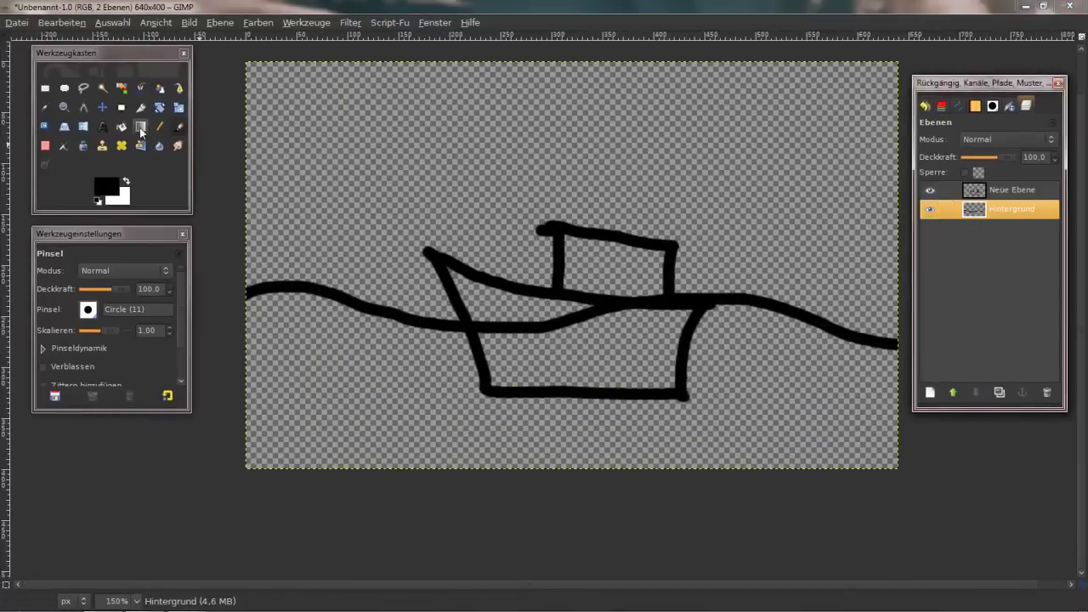
- Switch to Bucket Fill with swapped colours and light blue chosen for the sky
{"action": "left_click", "coordinate": [141, 128]}
{"action": "left_click", "coordinate": [126, 181]}
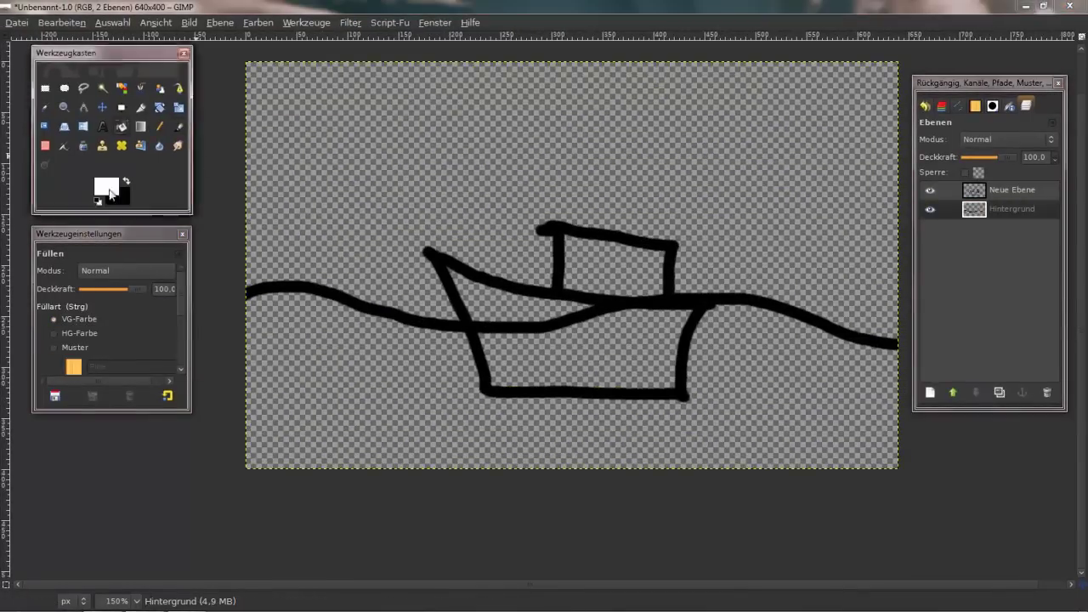
{"action": "left_click", "coordinate": [107, 185]}
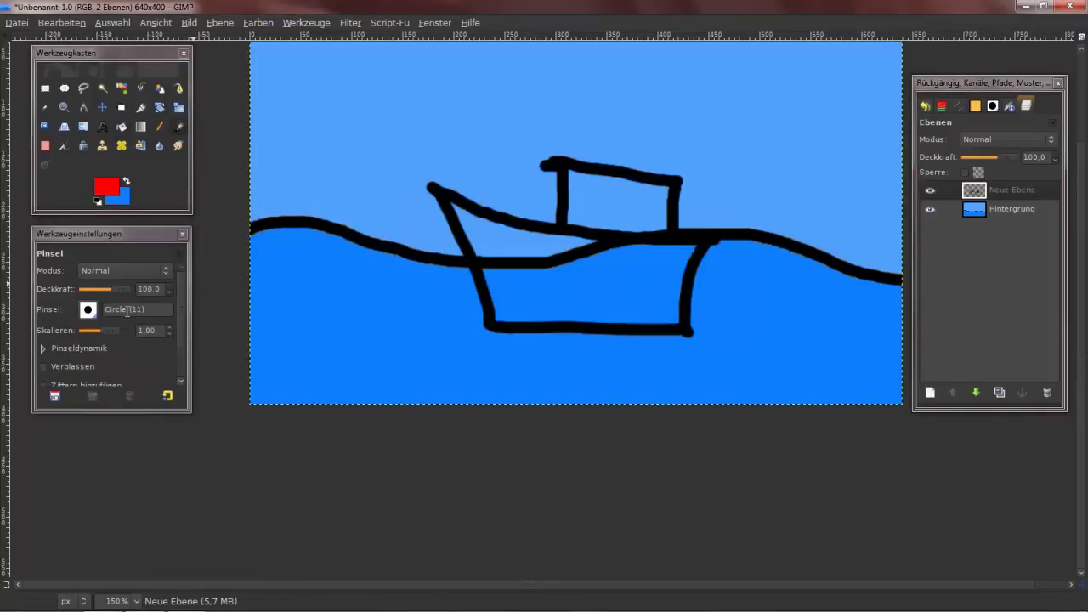
- Paint the hull red and draw black-ringed portholes on it
{"action": "left_click_drag", "start_coordinate": [540, 272], "coordinate": [633, 280]}
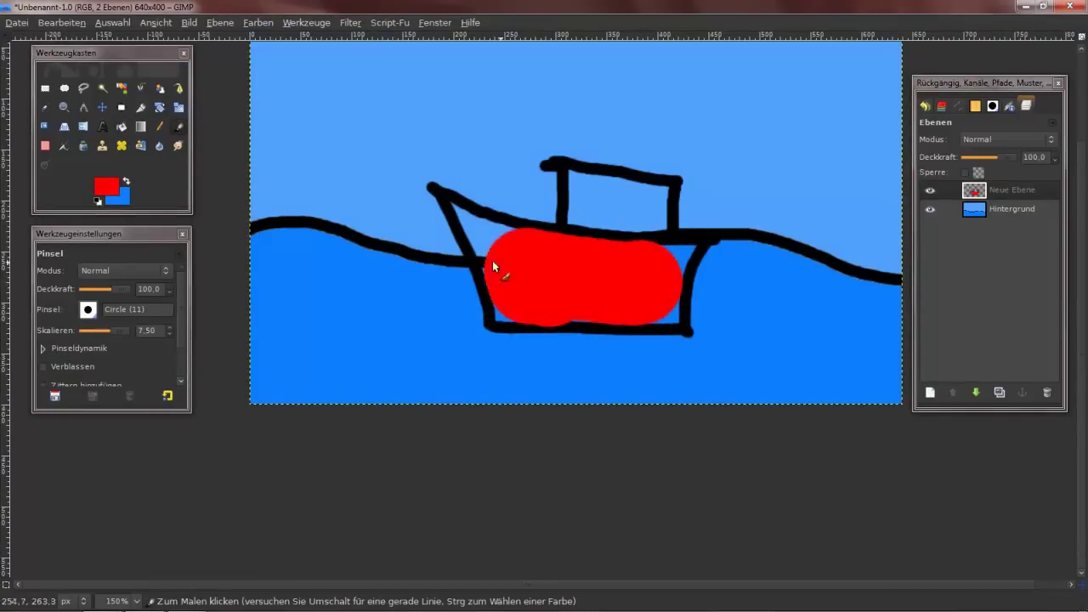
{"action": "scroll", "coordinate": [492, 260], "scroll_direction": "up", "scroll_amount": 2}
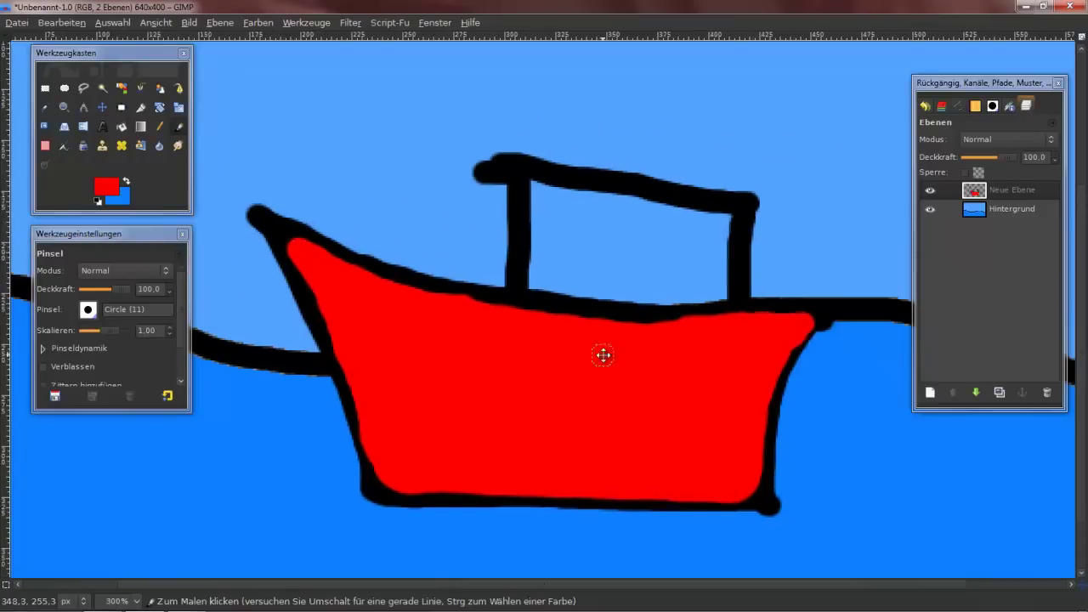
{"action": "left_click_drag", "start_coordinate": [474, 314], "coordinate": [506, 394]}
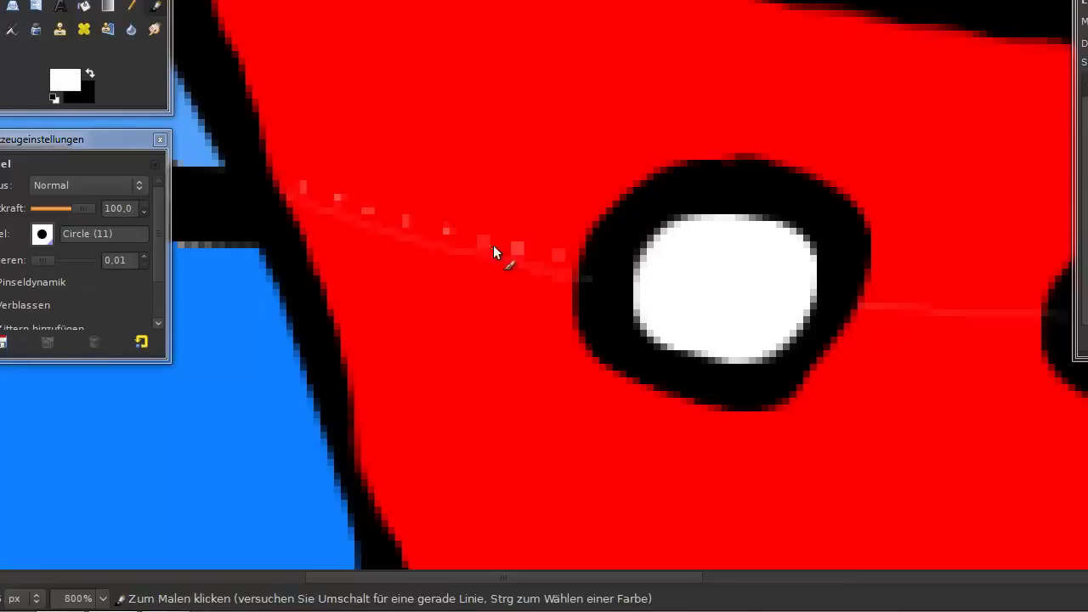
{"action": "left_click_drag", "start_coordinate": [494, 252], "coordinate": [738, 346]}
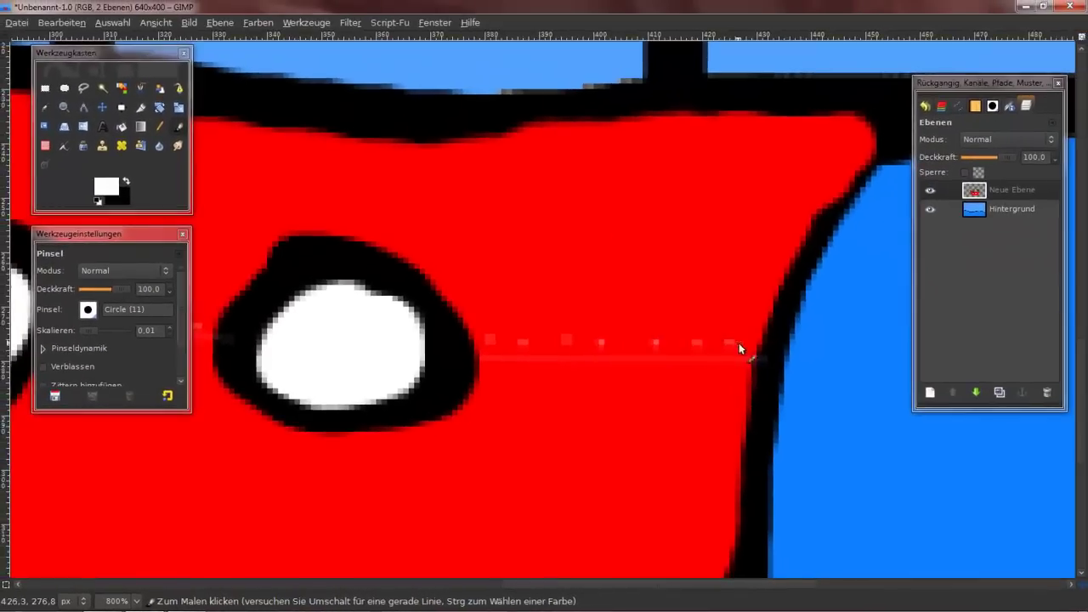
- Add a third empty layer and make black the paint colour
{"action": "scroll", "coordinate": [573, 425], "scroll_direction": "down", "scroll_amount": 2}
{"action": "scroll", "coordinate": [482, 355], "scroll_direction": "up", "scroll_amount": 1}
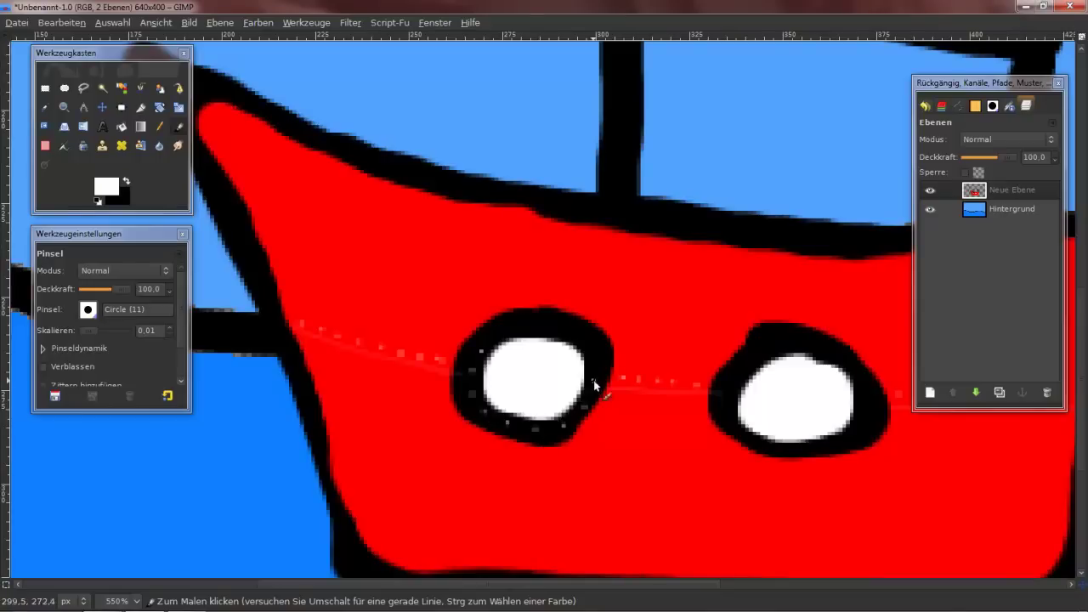
{"action": "scroll", "coordinate": [502, 335], "scroll_direction": "right", "scroll_amount": 1}
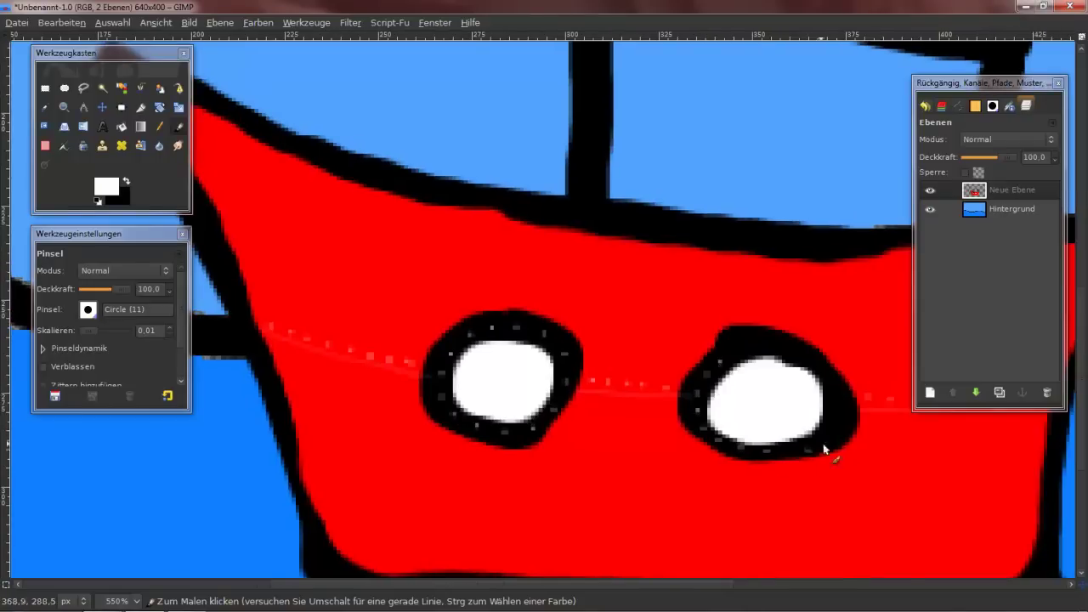
{"action": "scroll", "coordinate": [668, 393], "scroll_direction": "down", "scroll_amount": 5}
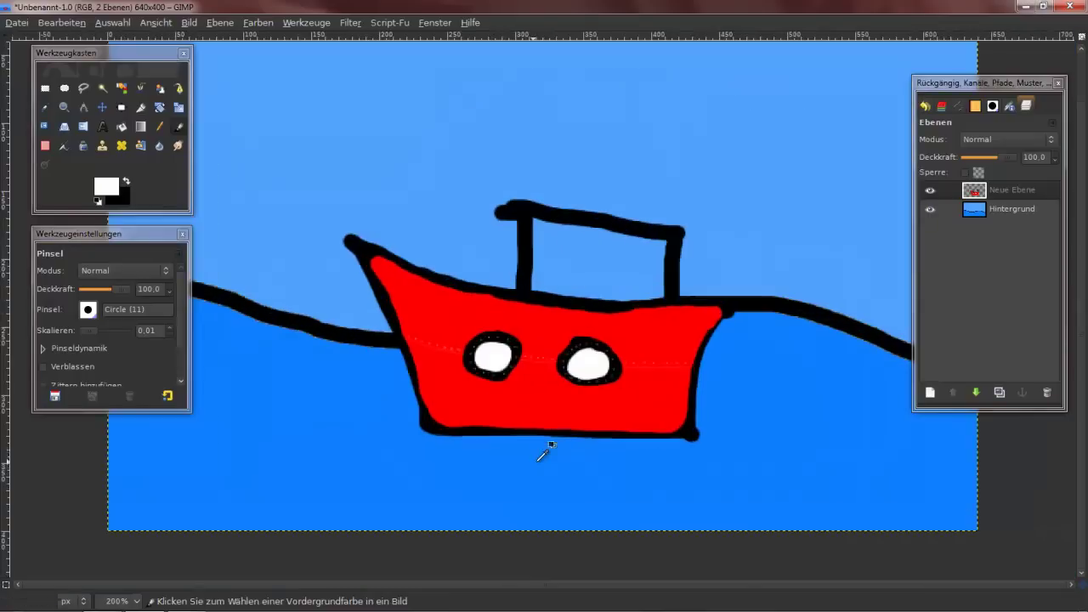
{"action": "key", "text": "shift+ctrl+n"}
{"action": "scroll", "coordinate": [519, 323], "scroll_direction": "up", "scroll_amount": 4}
{"action": "key", "text": "x"}
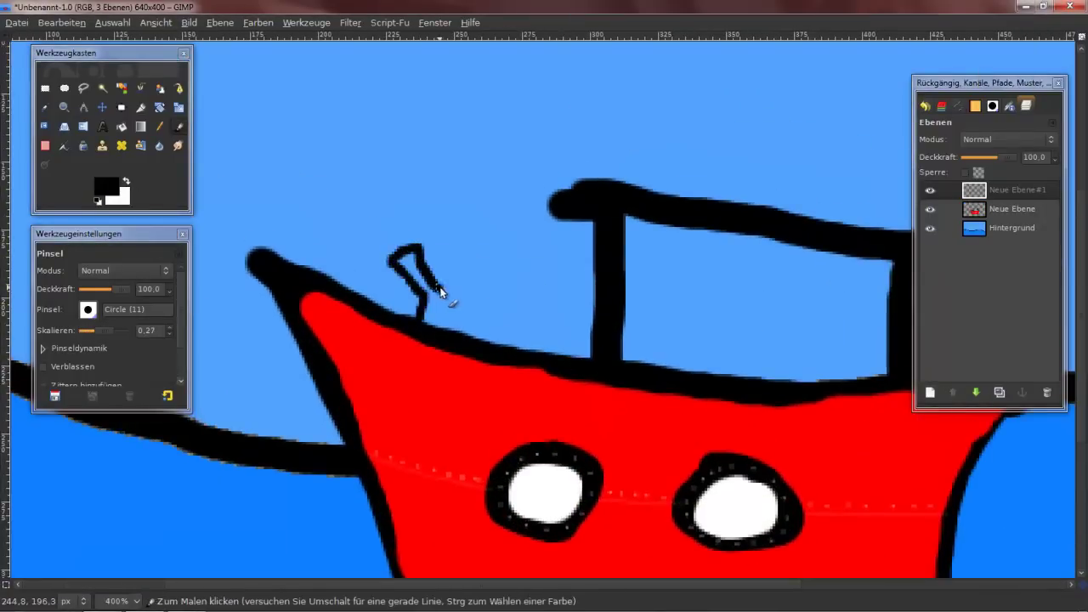
- Zoom in and draw the sailor's raised arms on the bow with a much smaller brush
{"action": "scroll", "coordinate": [441, 291], "scroll_direction": "up", "scroll_amount": 1}
{"action": "scroll", "coordinate": [376, 236], "scroll_direction": "up", "scroll_amount": 1}
{"action": "mouse_move", "coordinate": [303, 73]}
{"action": "left_mouse_down"}
{"action": "mouse_move", "coordinate": [300, 102]}
{"action": "mouse_move", "coordinate": [376, 170]}
{"action": "mouse_move", "coordinate": [359, 160]}
{"action": "mouse_move", "coordinate": [408, 241]}
{"action": "mouse_move", "coordinate": [519, 340]}
{"action": "left_mouse_up"}
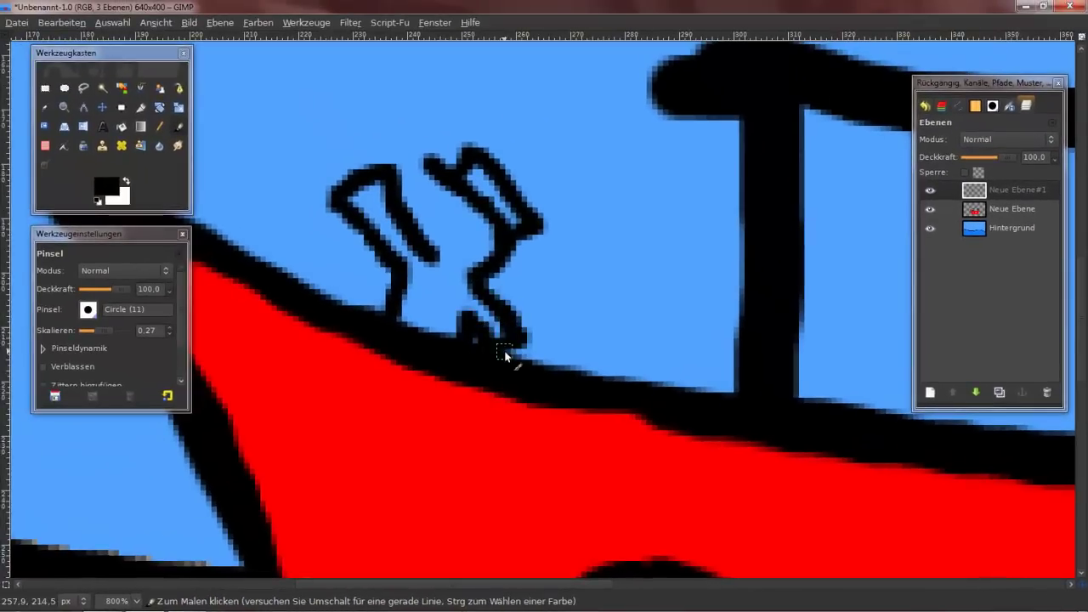
{"action": "scroll", "coordinate": [505, 355], "scroll_direction": "up", "scroll_amount": 3}
{"action": "key", "text": "bracketleft"}
{"action": "mouse_move", "coordinate": [489, 228]}
{"action": "left_mouse_down"}
{"action": "mouse_move", "coordinate": [445, 284]}
{"action": "mouse_move", "coordinate": [464, 314]}
{"action": "left_mouse_up"}
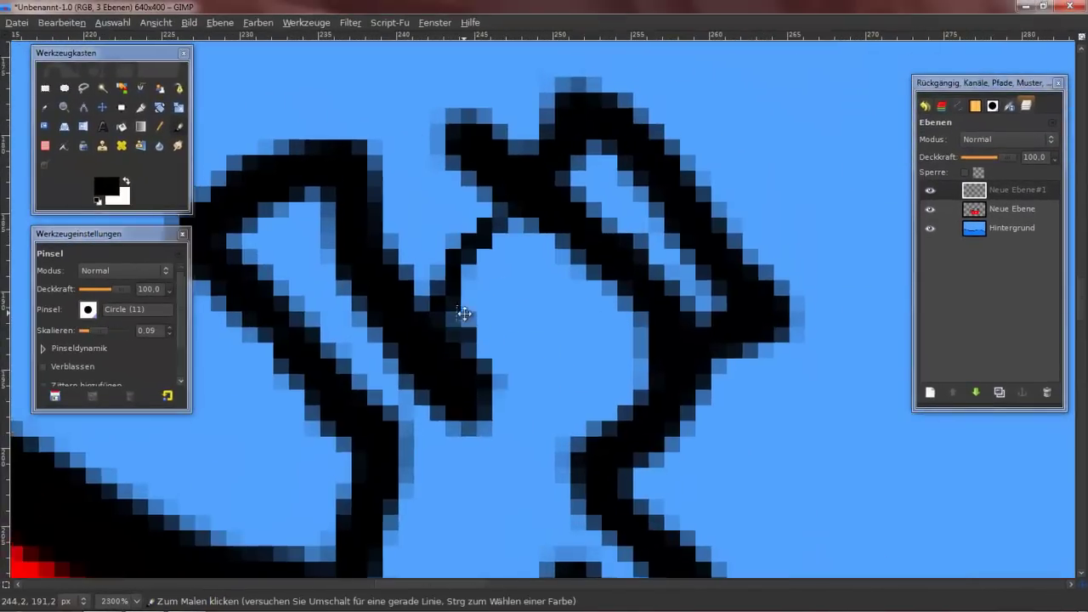
- Draw the sailor's thin body down to the deck and check the figure at 100% zoom
{"action": "scroll", "coordinate": [464, 313], "scroll_direction": "up", "scroll_amount": 3}
{"action": "scroll", "coordinate": [464, 314], "scroll_direction": "left", "scroll_amount": 3}
{"action": "left_click_drag", "start_coordinate": [499, 355], "coordinate": [469, 228]}
{"action": "mouse_move", "coordinate": [361, 228]}
{"action": "left_mouse_down"}
{"action": "mouse_move", "coordinate": [340, 311]}
{"action": "mouse_move", "coordinate": [391, 368]}
{"action": "left_mouse_up"}
{"action": "key", "text": "1"}
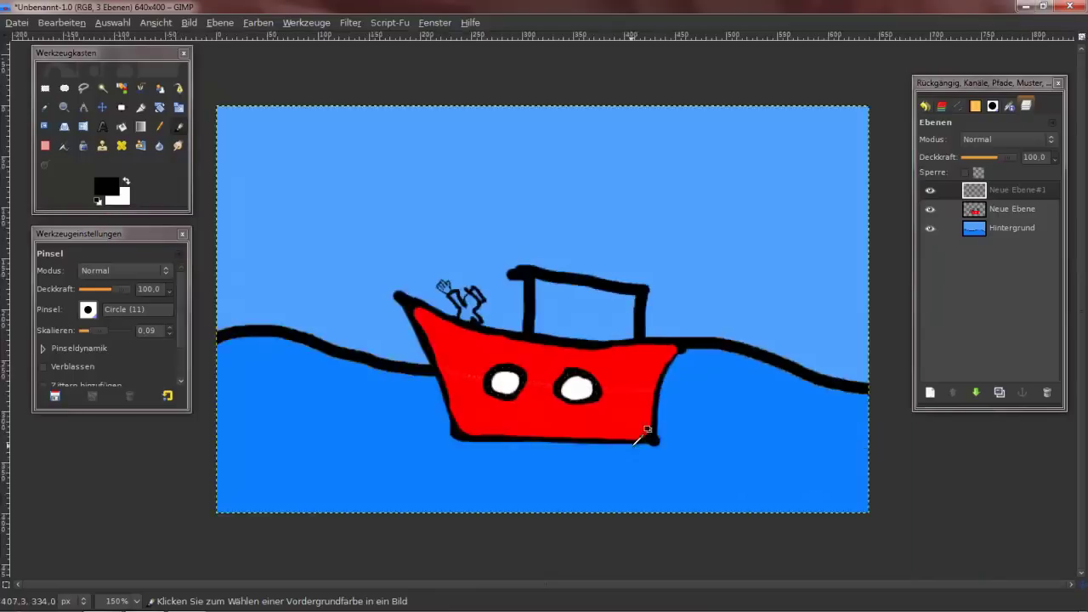
{"action": "key", "text": "grave"}
- Paint the sailor's face, waving hand and foot green using a larger brush in Behind mode
{"action": "left_click", "coordinate": [107, 186]}
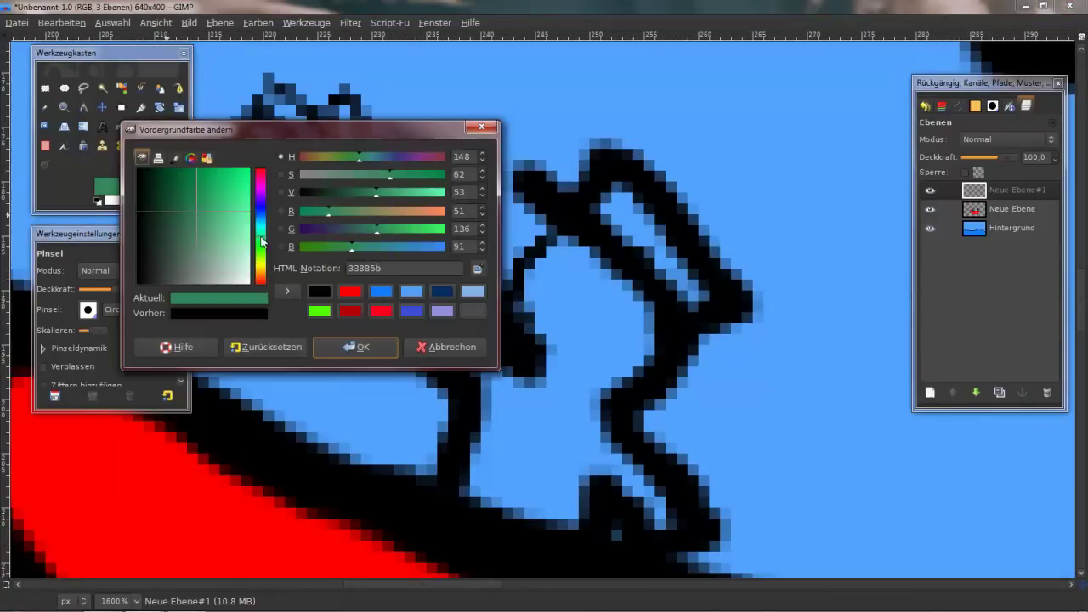
{"action": "left_click", "coordinate": [202, 196]}
{"action": "left_click", "coordinate": [356, 348]}
{"action": "scroll", "coordinate": [192, 286], "scroll_direction": "up", "scroll_amount": 1}
{"action": "left_click_drag", "start_coordinate": [85, 329], "coordinate": [105, 332]}
{"action": "left_click", "coordinate": [124, 270]}
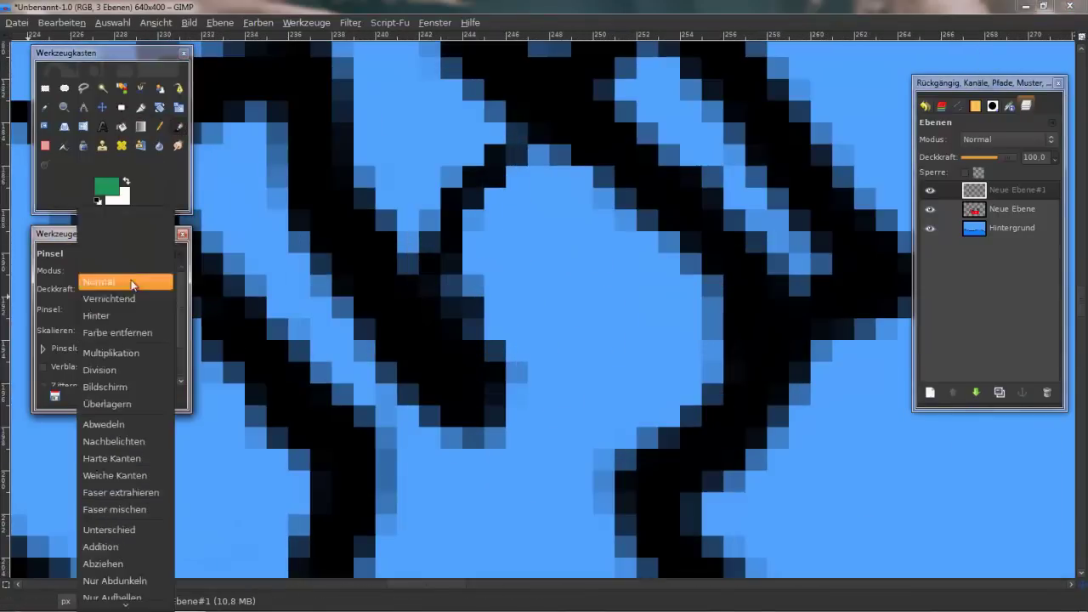
{"action": "left_click", "coordinate": [157, 313]}
{"action": "mouse_move", "coordinate": [510, 221]}
{"action": "left_mouse_down"}
{"action": "mouse_move", "coordinate": [555, 243]}
{"action": "mouse_move", "coordinate": [628, 469]}
{"action": "left_mouse_up"}
{"action": "left_click_drag", "start_coordinate": [461, 243], "coordinate": [296, 337]}
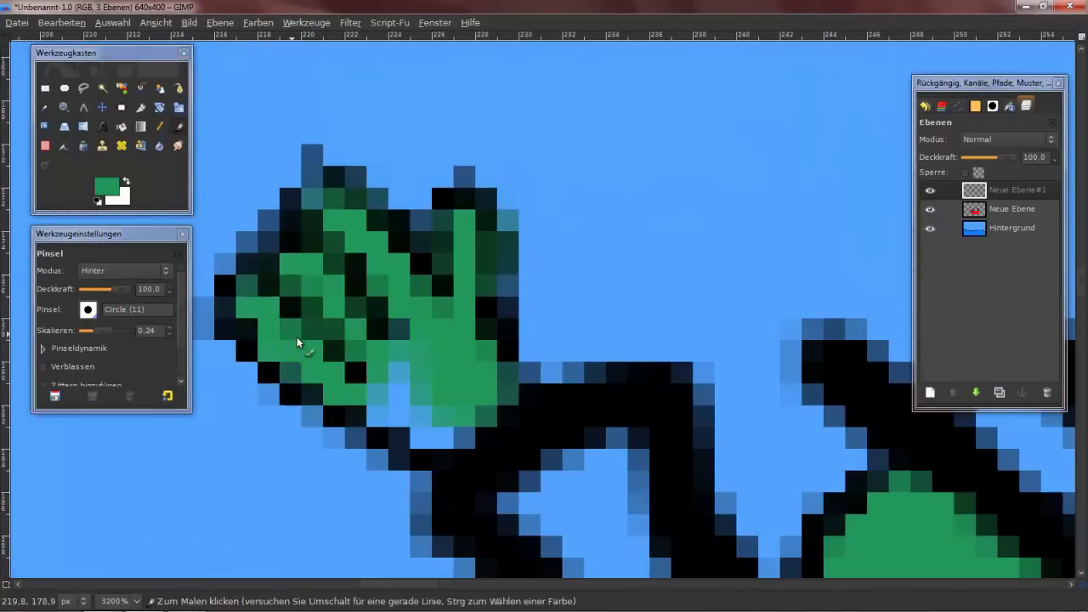
{"action": "left_click", "coordinate": [698, 443]}
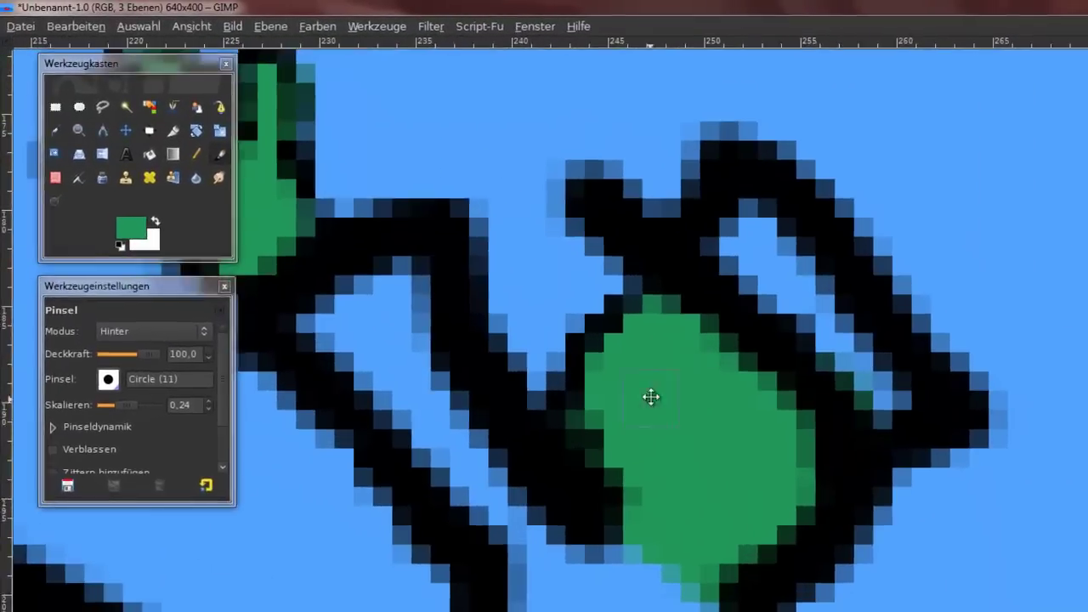
- Paint a blue sleeve and white trousers reaching down to the deck
{"action": "left_click", "coordinate": [106, 185]}
{"action": "left_click", "coordinate": [281, 216]}
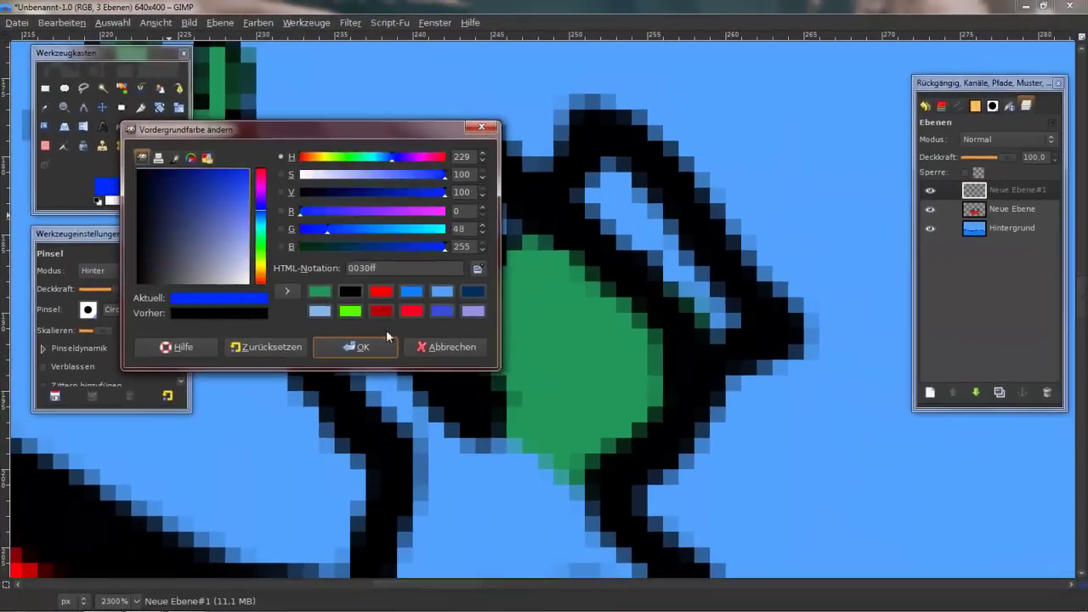
{"action": "left_click", "coordinate": [352, 347]}
{"action": "left_click_drag", "start_coordinate": [594, 162], "coordinate": [723, 328]}
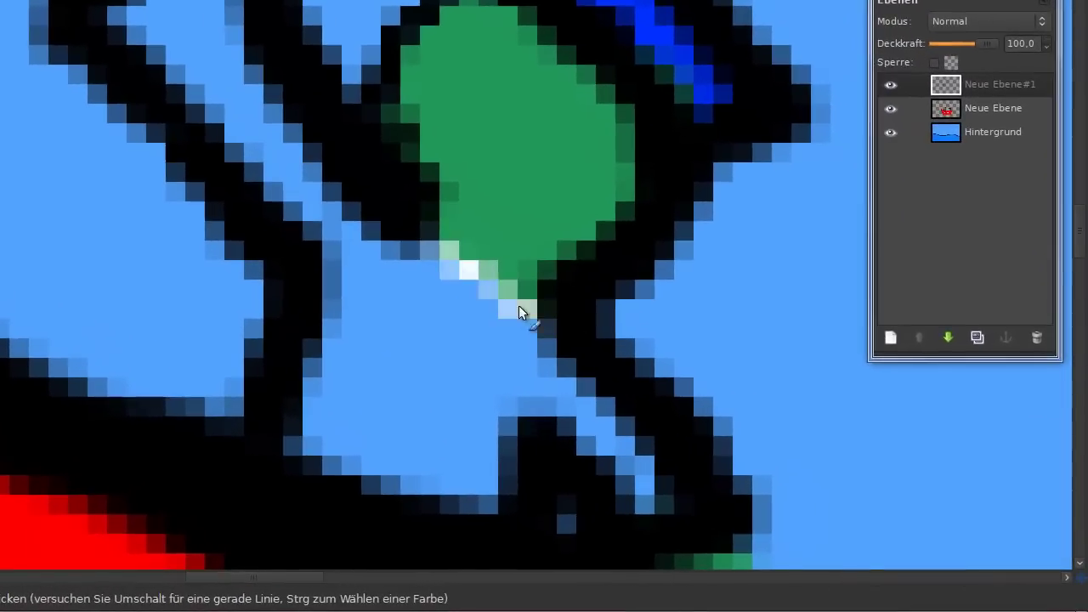
{"action": "mouse_move", "coordinate": [517, 305]}
{"action": "left_mouse_down"}
{"action": "mouse_move", "coordinate": [455, 299]}
{"action": "mouse_move", "coordinate": [436, 454]}
{"action": "left_mouse_up"}
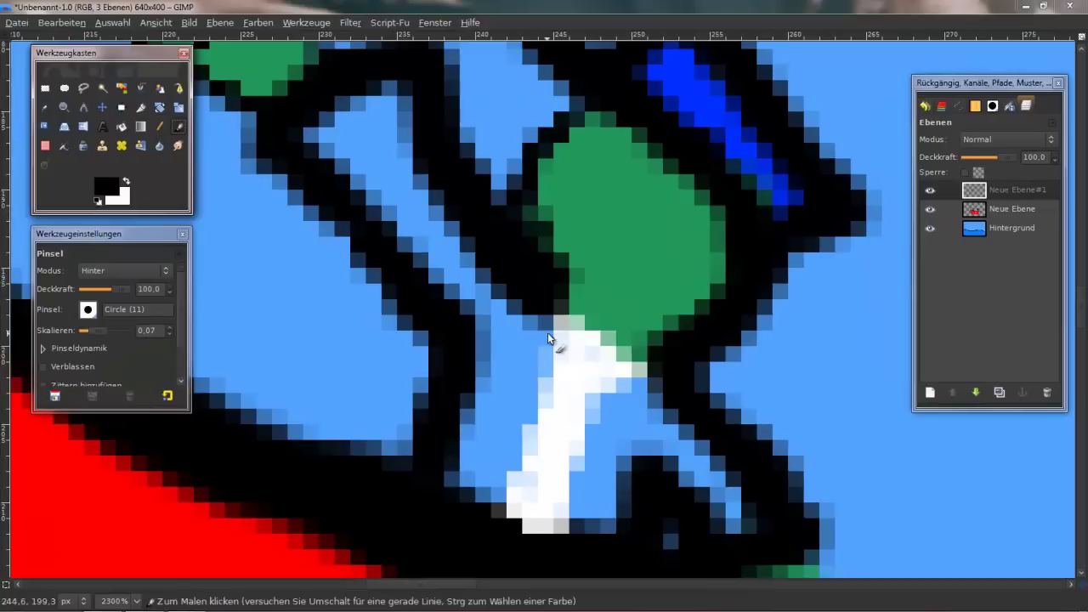
{"action": "left_click_drag", "start_coordinate": [549, 334], "coordinate": [591, 435]}
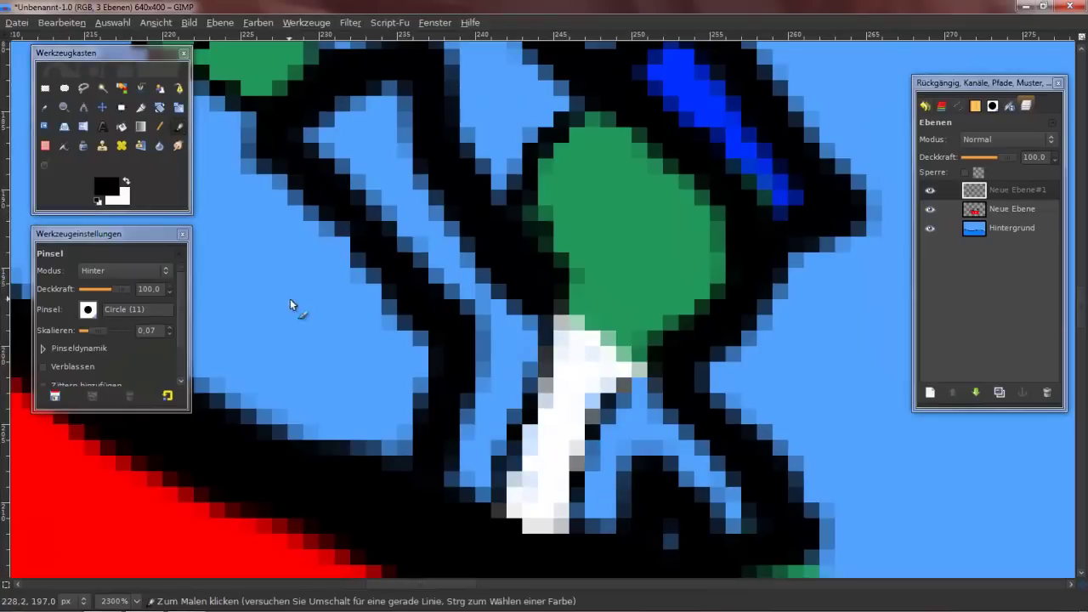
- Add black eyes and a smile to the sailor's green face
{"action": "left_click", "coordinate": [603, 170]}
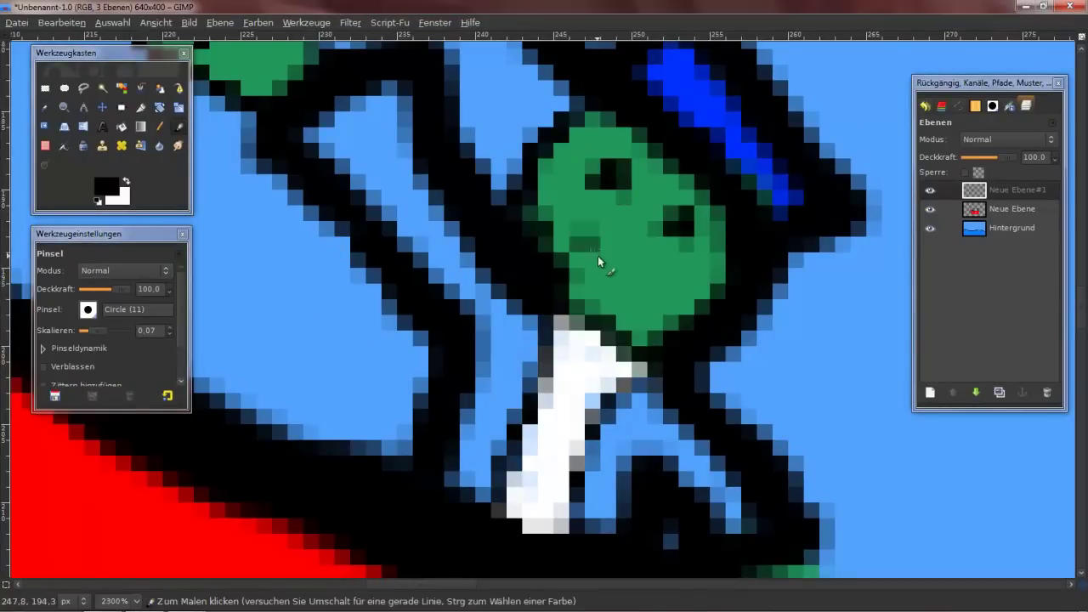
{"action": "left_click_drag", "start_coordinate": [595, 247], "coordinate": [685, 248]}
{"action": "scroll", "coordinate": [680, 365], "scroll_direction": "down", "scroll_amount": 10}
{"action": "scroll", "coordinate": [595, 356], "scroll_direction": "up", "scroll_amount": 10}
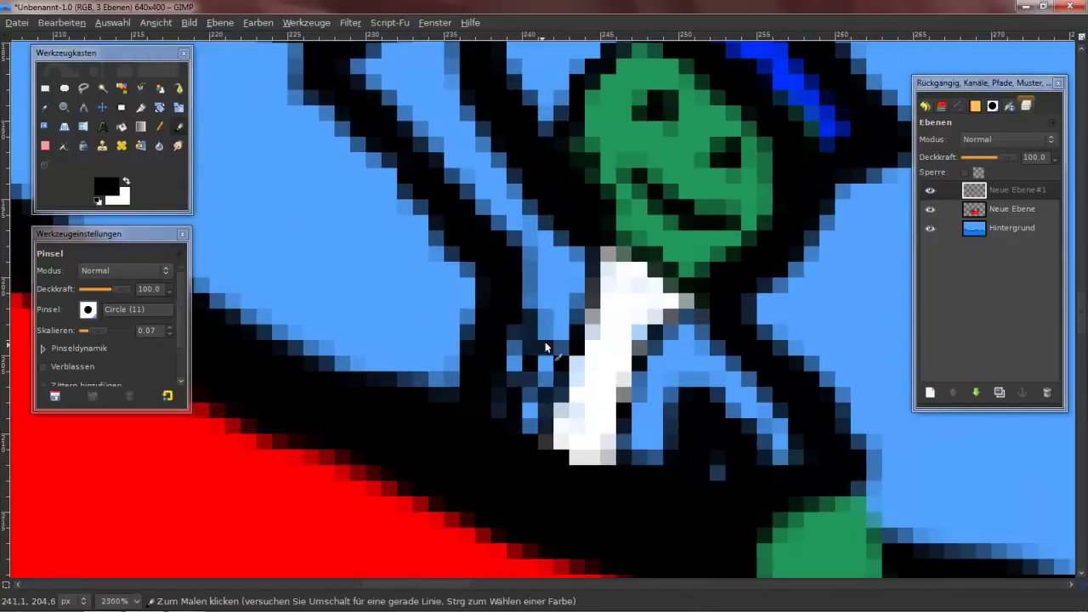
- Paint the sailor's dark-blue suit around his white shirt
{"action": "left_click", "coordinate": [106, 185]}
{"action": "left_click_drag", "start_coordinate": [221, 221], "coordinate": [251, 246]}
{"action": "left_click", "coordinate": [352, 348]}
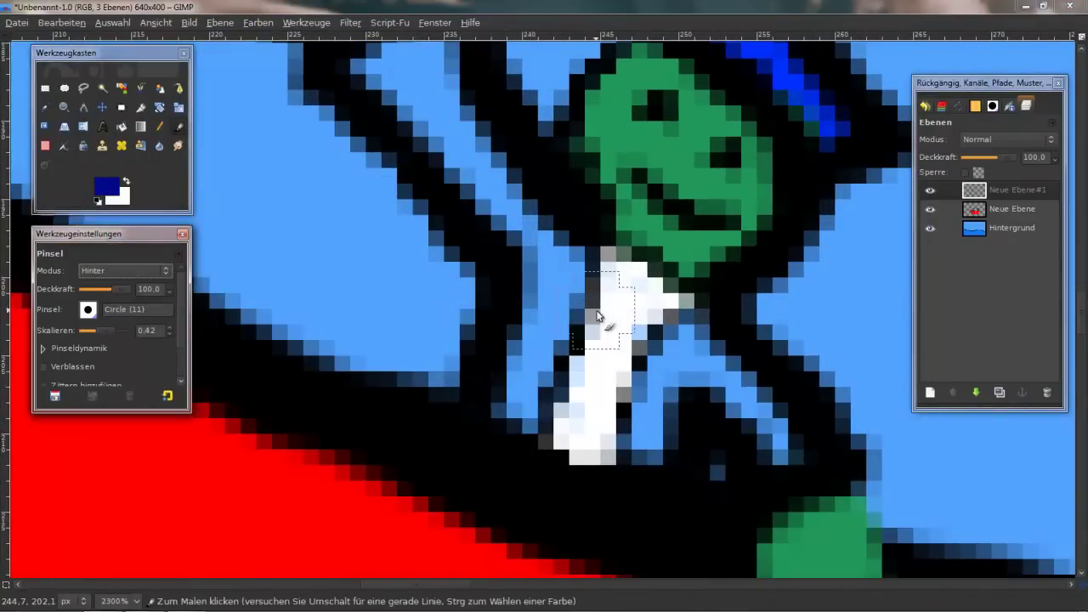
{"action": "left_click_drag", "start_coordinate": [597, 315], "coordinate": [553, 255]}
{"action": "scroll", "coordinate": [587, 369], "scroll_direction": "down", "scroll_amount": 8}
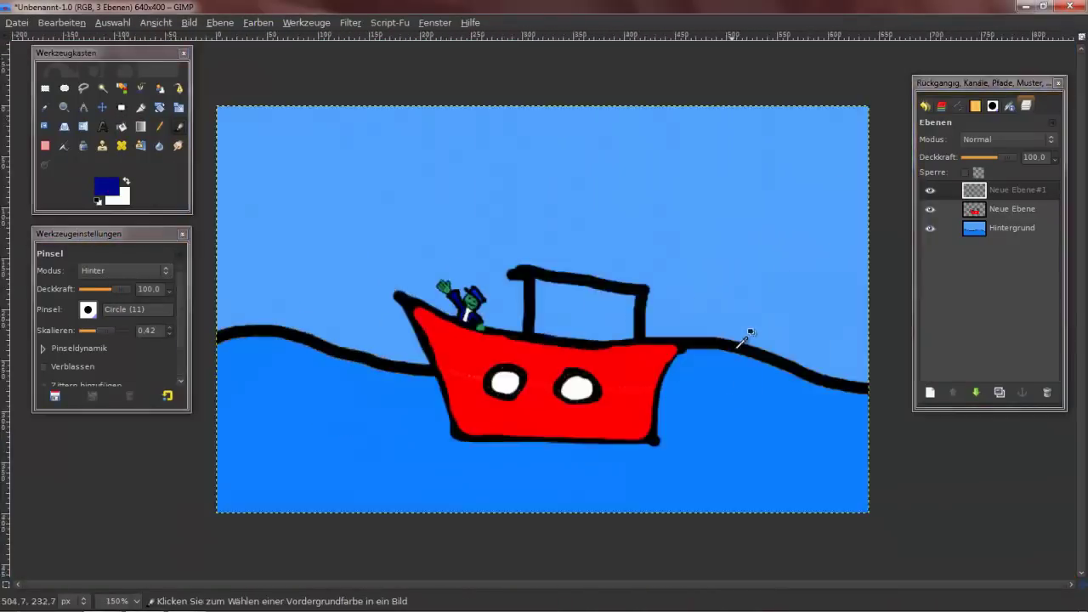
{"action": "scroll", "coordinate": [631, 206], "scroll_direction": "up", "scroll_amount": 1}
- Draw a second funnel outline on the cabin roof after discarding a freehand selection
{"action": "scroll", "coordinate": [630, 205], "scroll_direction": "up", "scroll_amount": 1}
{"action": "key", "text": "f"}
{"action": "mouse_move", "coordinate": [477, 337]}
{"action": "left_mouse_down"}
{"action": "mouse_move", "coordinate": [431, 328]}
{"action": "mouse_move", "coordinate": [430, 165]}
{"action": "left_mouse_up"}
{"action": "left_click", "coordinate": [64, 146]}
{"action": "left_click_drag", "start_coordinate": [568, 219], "coordinate": [515, 299]}
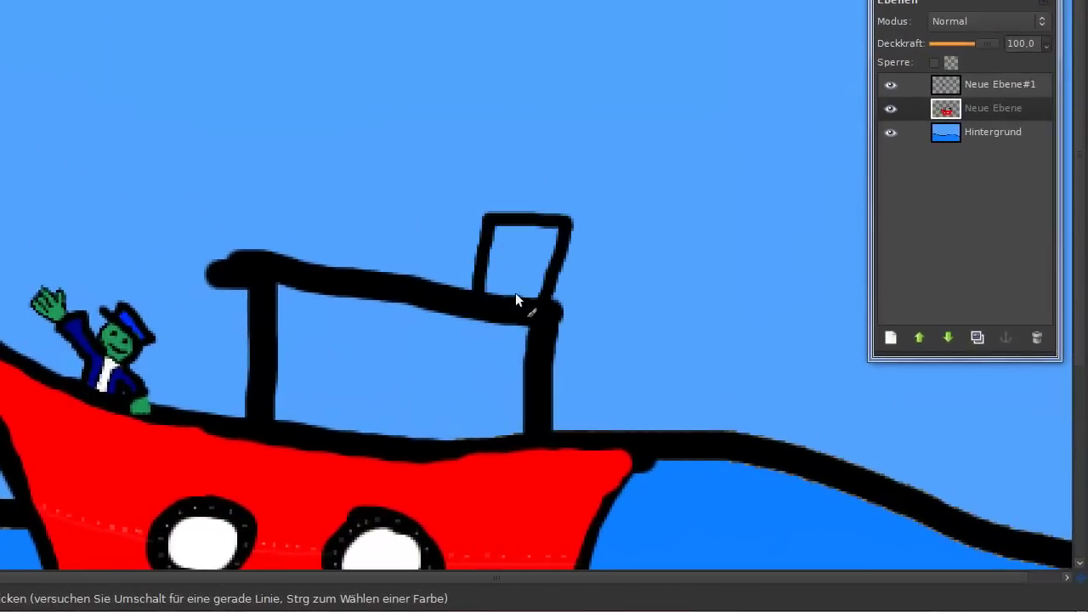
{"action": "scroll", "coordinate": [497, 237], "scroll_direction": "down", "scroll_amount": 1}
{"action": "scroll", "coordinate": [408, 267], "scroll_direction": "up", "scroll_amount": 2}
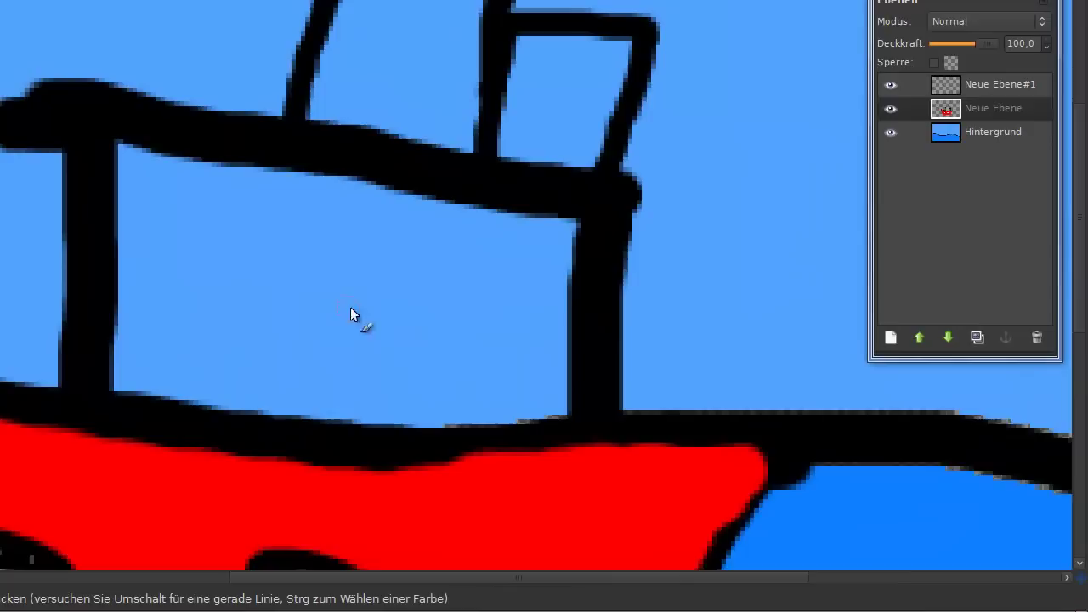
- Draw a window outline and an arched door outline in the cabin
{"action": "left_click_drag", "start_coordinate": [123, 289], "coordinate": [294, 166]}
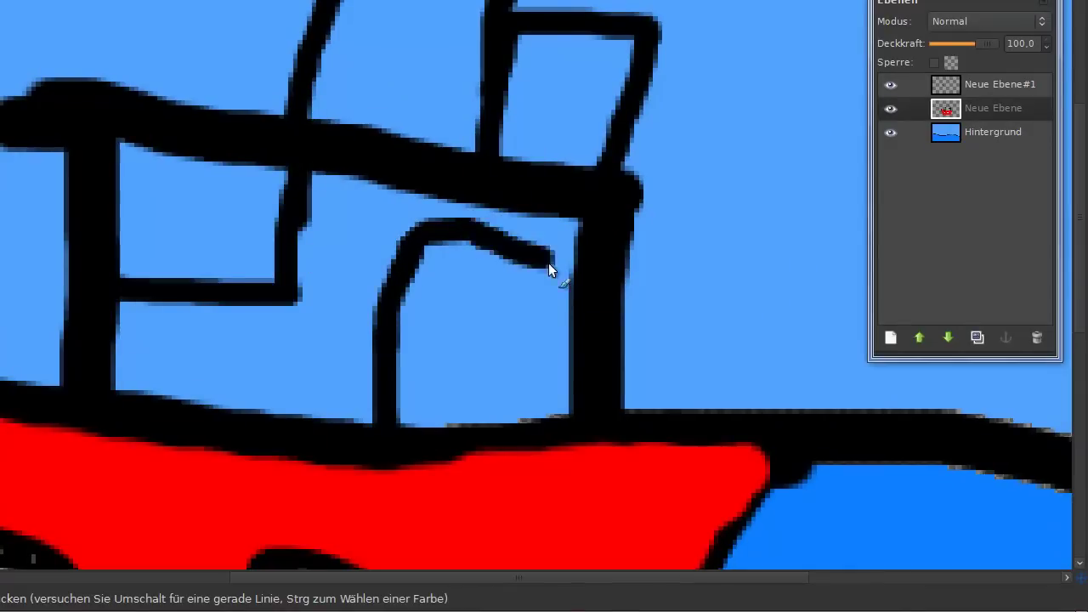
{"action": "left_click_drag", "start_coordinate": [549, 263], "coordinate": [540, 367]}
{"action": "scroll", "coordinate": [394, 175], "scroll_direction": "down", "scroll_amount": 2}
{"action": "scroll", "coordinate": [536, 272], "scroll_direction": "up", "scroll_amount": 3}
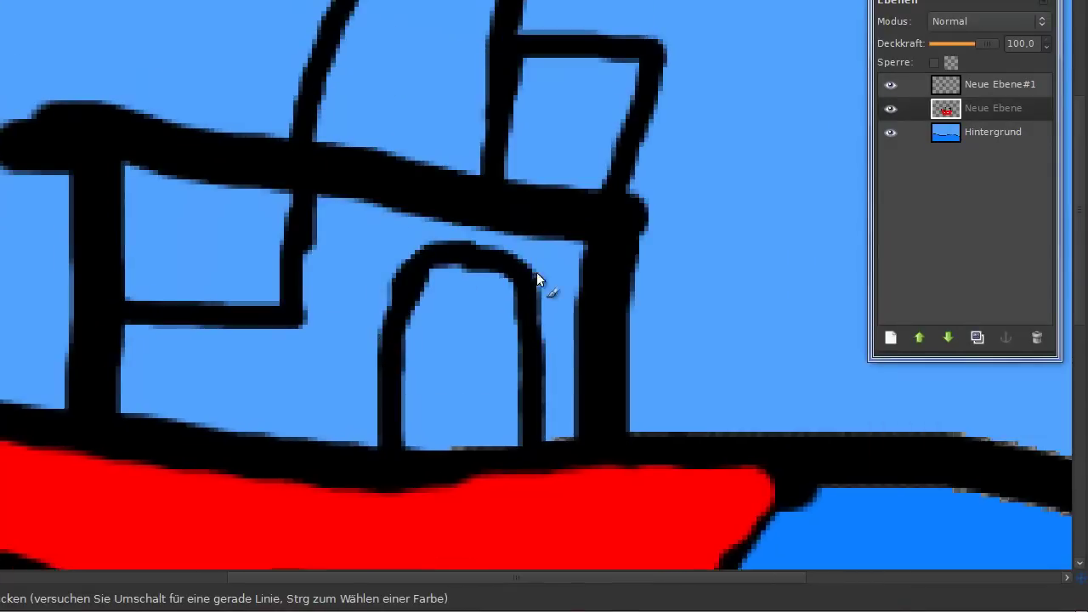
{"action": "scroll", "coordinate": [537, 272], "scroll_direction": "up", "scroll_amount": 1}
{"action": "scroll", "coordinate": [537, 272], "scroll_direction": "right", "scroll_amount": 1}
- Shade the inside of the door arch and the rear funnel dark blue
{"action": "left_click_drag", "start_coordinate": [437, 339], "coordinate": [426, 347]}
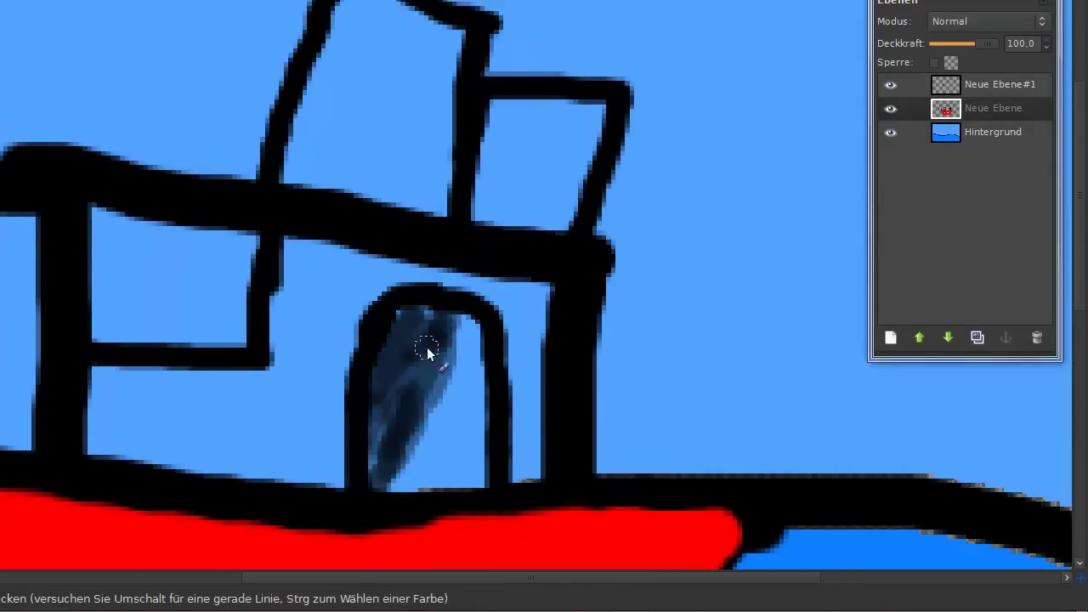
{"action": "scroll", "coordinate": [434, 344], "scroll_direction": "up", "scroll_amount": 2}
{"action": "left_click_drag", "start_coordinate": [451, 289], "coordinate": [466, 210]}
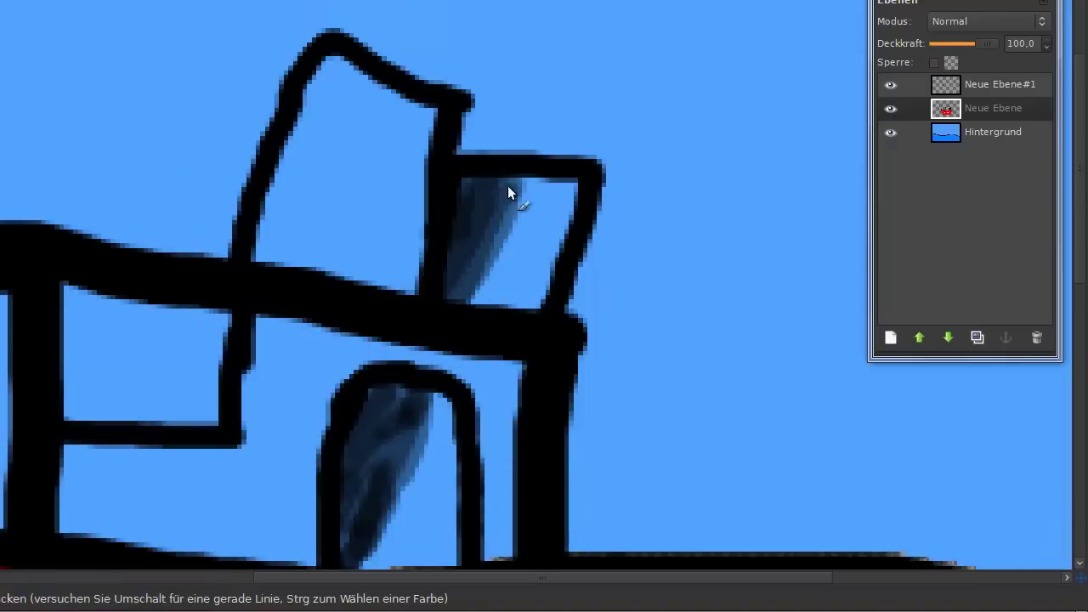
{"action": "scroll", "coordinate": [507, 186], "scroll_direction": "down", "scroll_amount": 2}
{"action": "scroll", "coordinate": [372, 213], "scroll_direction": "left", "scroll_amount": 1}
{"action": "scroll", "coordinate": [400, 264], "scroll_direction": "down", "scroll_amount": 3}
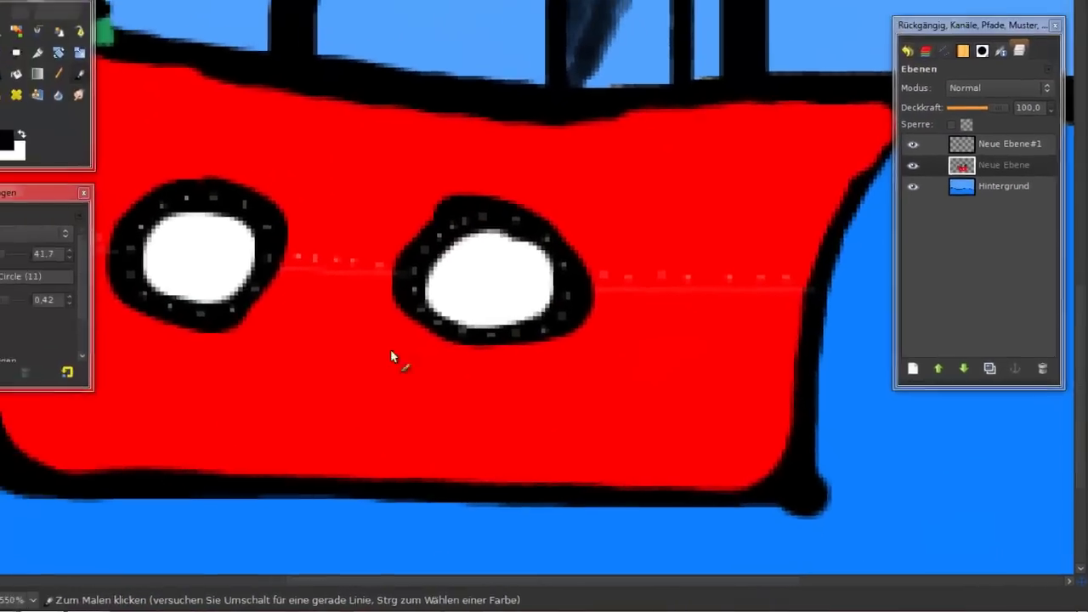
{"action": "scroll", "coordinate": [391, 349], "scroll_direction": "up", "scroll_amount": 3}
{"action": "scroll", "coordinate": [575, 352], "scroll_direction": "up", "scroll_amount": 2}
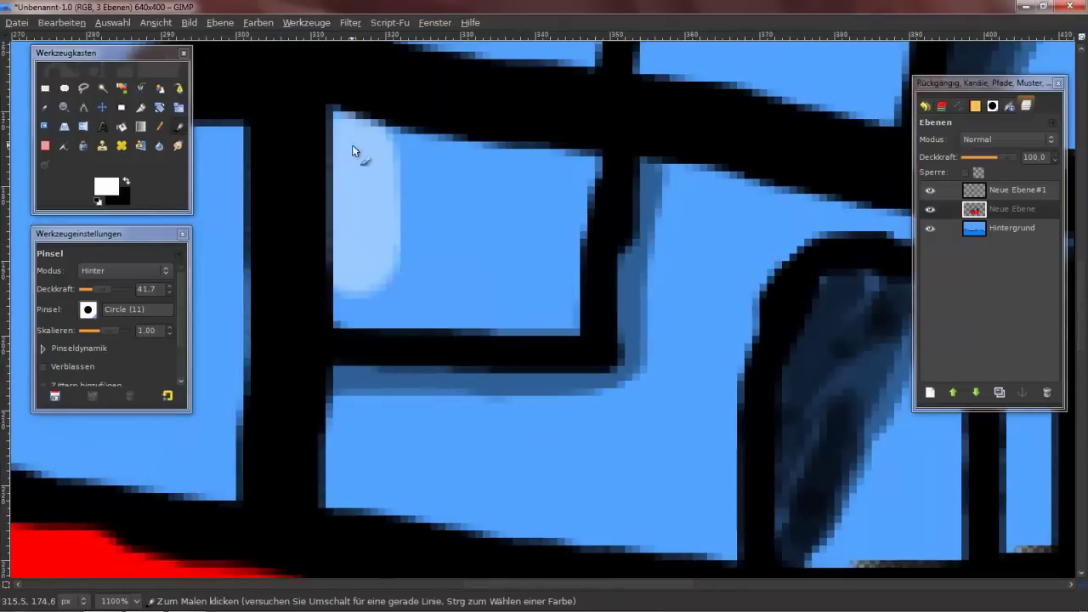
- Fill the cabin green behind its outlines
{"action": "left_click", "coordinate": [132, 232]}
{"action": "left_click", "coordinate": [327, 267]}
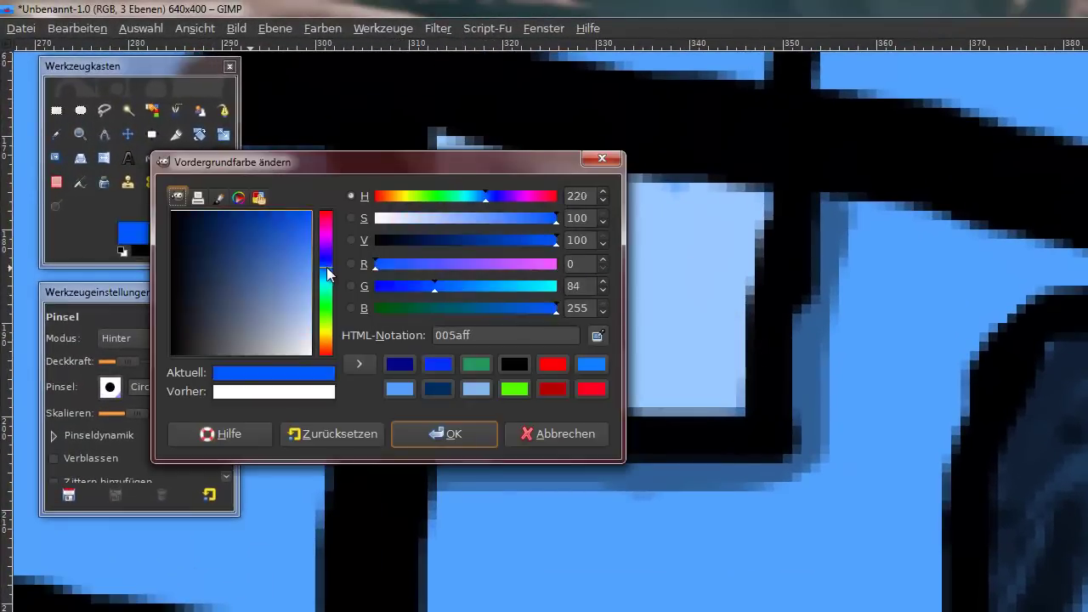
{"action": "mouse_move", "coordinate": [326, 267]}
{"action": "left_mouse_down"}
{"action": "mouse_move", "coordinate": [326, 294]}
{"action": "mouse_move", "coordinate": [289, 289]}
{"action": "left_mouse_up"}
{"action": "left_click", "coordinate": [399, 390]}
{"action": "mouse_move", "coordinate": [357, 399]}
{"action": "left_mouse_down"}
{"action": "mouse_move", "coordinate": [440, 472]}
{"action": "mouse_move", "coordinate": [615, 475]}
{"action": "mouse_move", "coordinate": [782, 289]}
{"action": "left_mouse_up"}
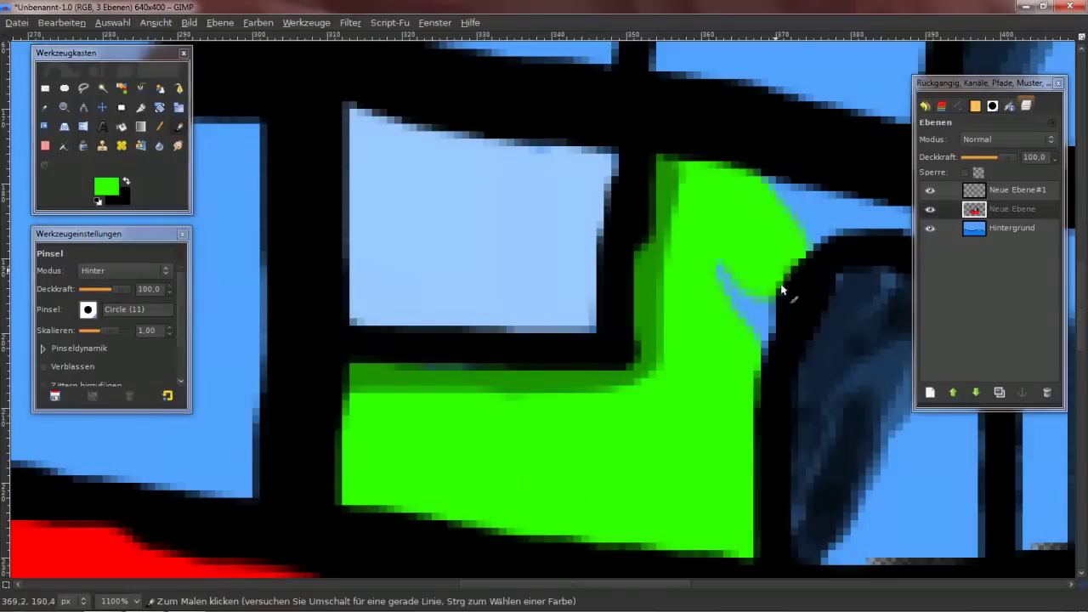
{"action": "key", "text": "1"}
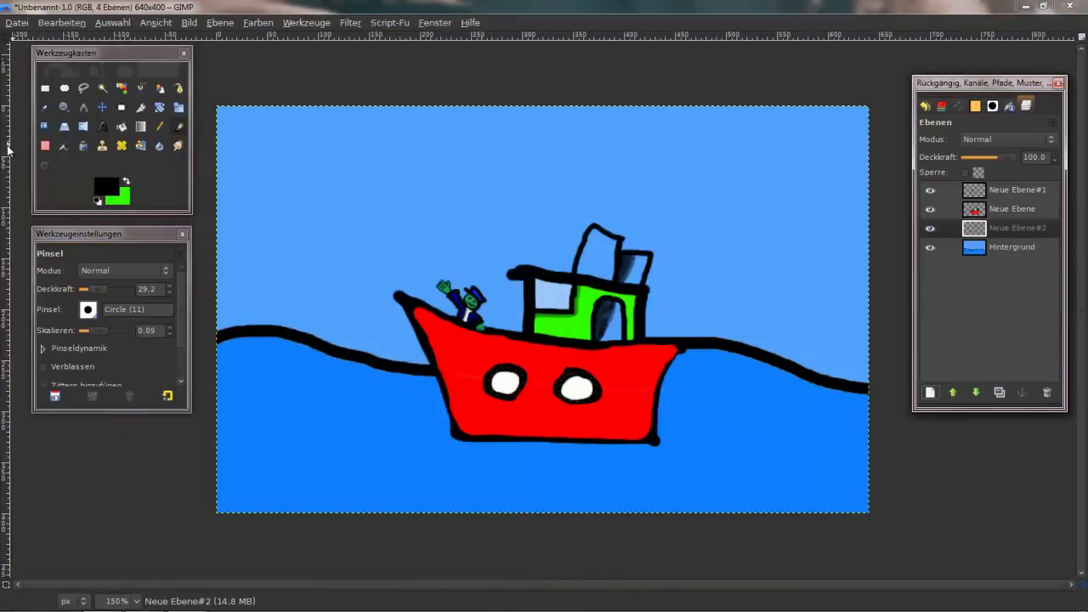
- Airbrush four white wave streaks on the water and smudge the first one
{"action": "left_click", "coordinate": [63, 145]}
{"action": "key", "text": "d"}
{"action": "key", "text": "x"}
{"action": "left_click_drag", "start_coordinate": [246, 415], "coordinate": [366, 415]}
{"action": "left_click_drag", "start_coordinate": [264, 457], "coordinate": [387, 449]}
{"action": "left_click_drag", "start_coordinate": [459, 483], "coordinate": [652, 486]}
{"action": "left_click_drag", "start_coordinate": [731, 408], "coordinate": [824, 421]}
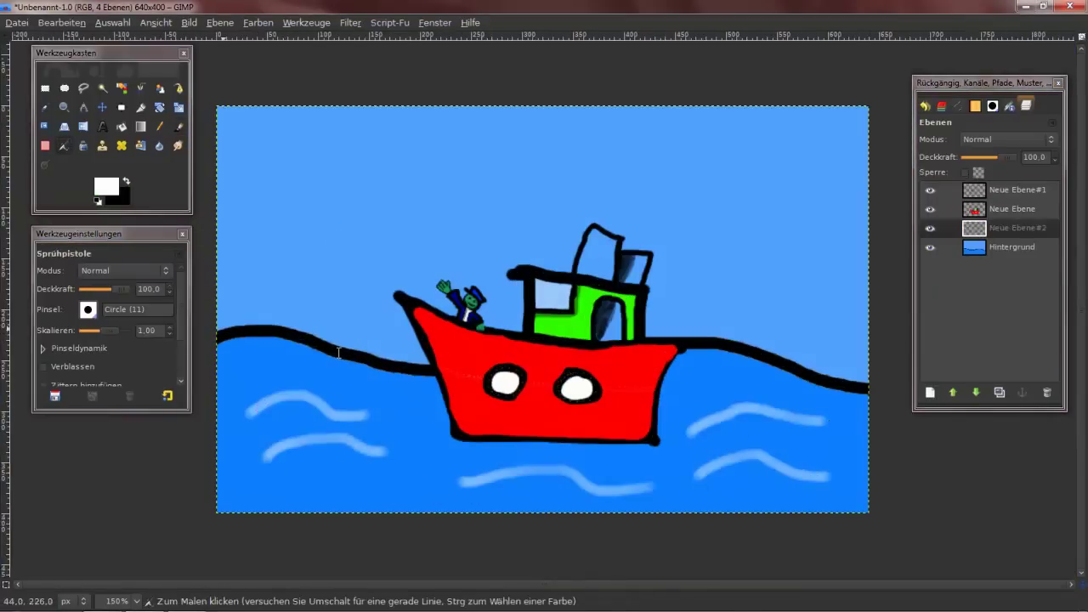
{"action": "key", "text": "s"}
{"action": "left_click_drag", "start_coordinate": [322, 400], "coordinate": [248, 408]}
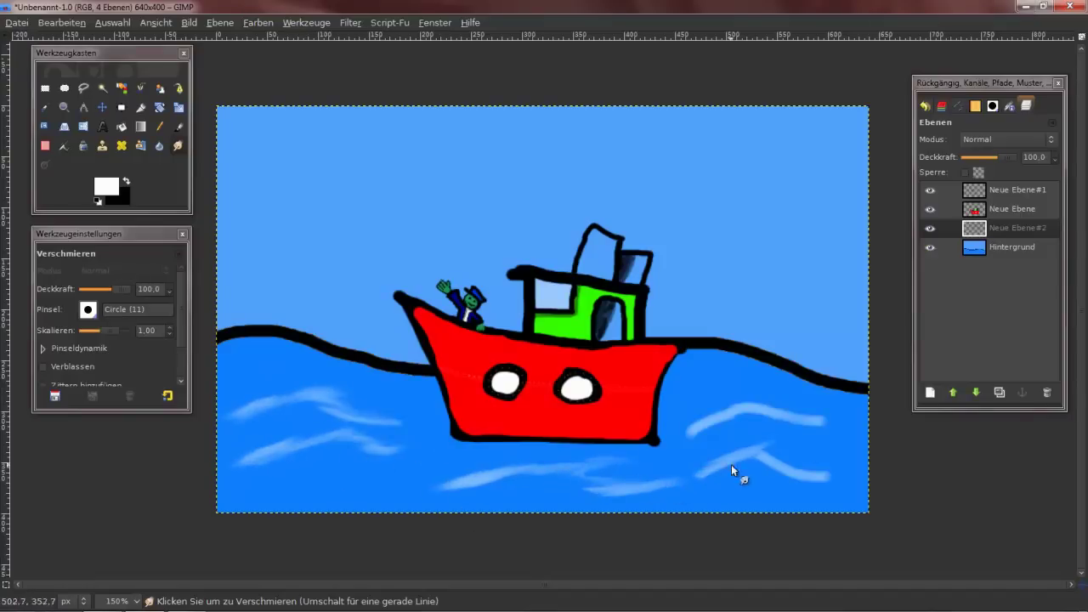
- Pan over the smeared waves and switch to the Blur/Sharpen tool
{"action": "scroll", "coordinate": [765, 448], "scroll_direction": "up", "scroll_amount": 2}
{"action": "scroll", "coordinate": [648, 464], "scroll_direction": "right", "scroll_amount": 2}
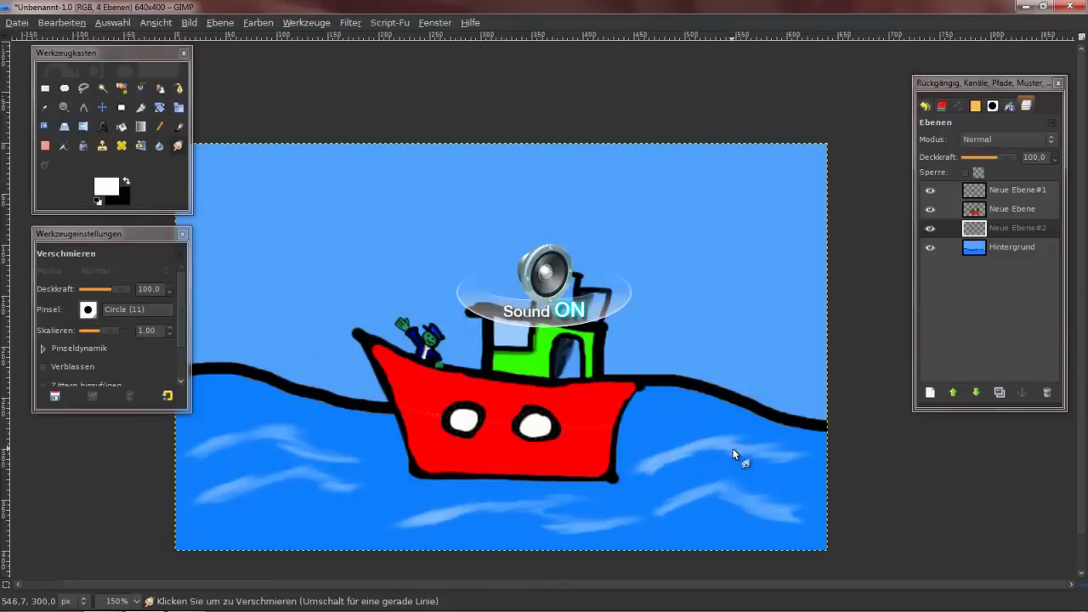
{"action": "scroll", "coordinate": [748, 399], "scroll_direction": "down", "scroll_amount": 2}
{"action": "scroll", "coordinate": [748, 399], "scroll_direction": "left", "scroll_amount": 2}
{"action": "key", "text": "shift+u"}
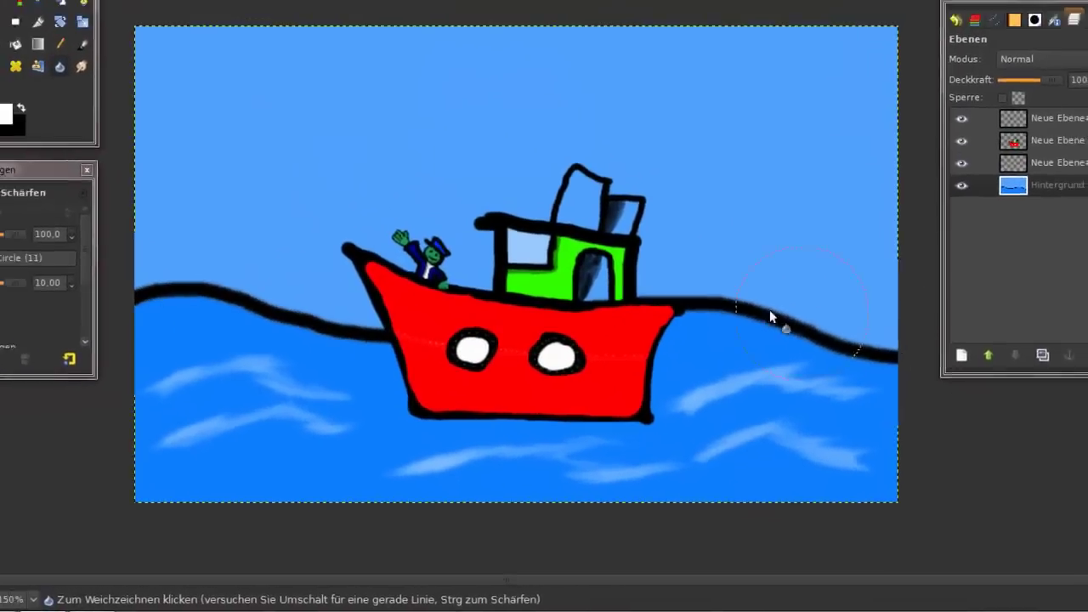
- Blur the boat outlines at about 40 opacity on the Neue Ebene and Neue Ebene#1 layers
{"action": "left_click", "coordinate": [1025, 209]}
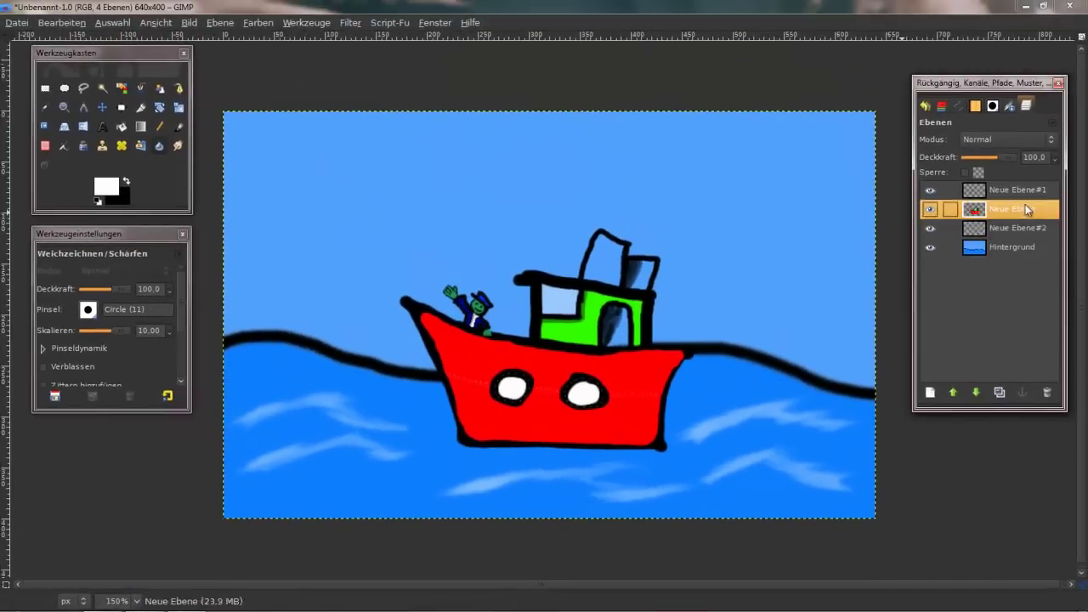
{"action": "scroll", "coordinate": [706, 419], "scroll_direction": "down", "scroll_amount": 2}
{"action": "scroll", "coordinate": [707, 420], "scroll_direction": "left", "scroll_amount": 1}
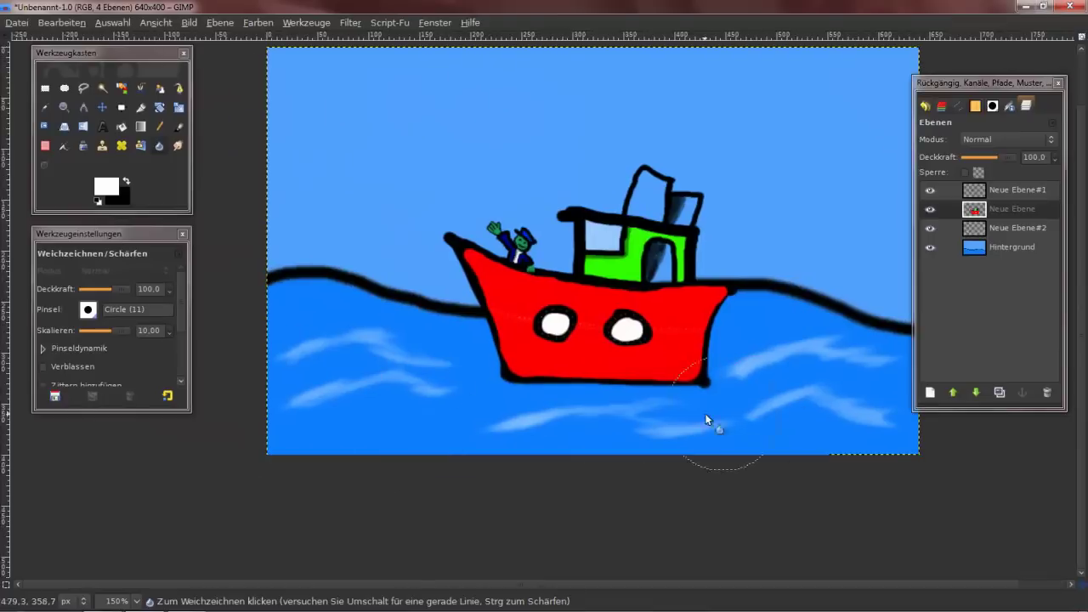
{"action": "left_click", "coordinate": [91, 289]}
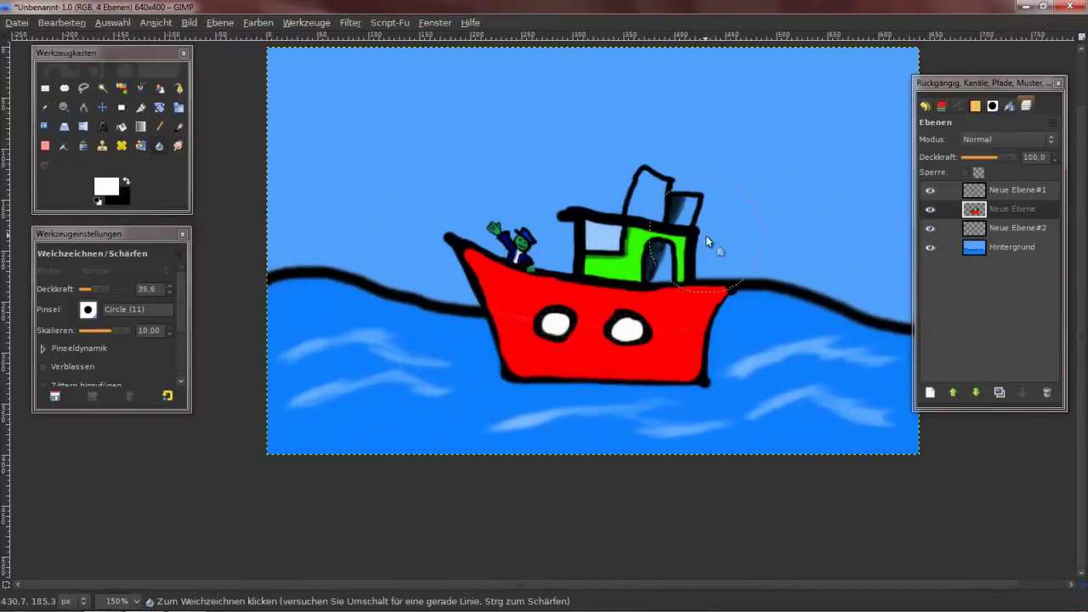
{"action": "left_click", "coordinate": [1016, 190]}
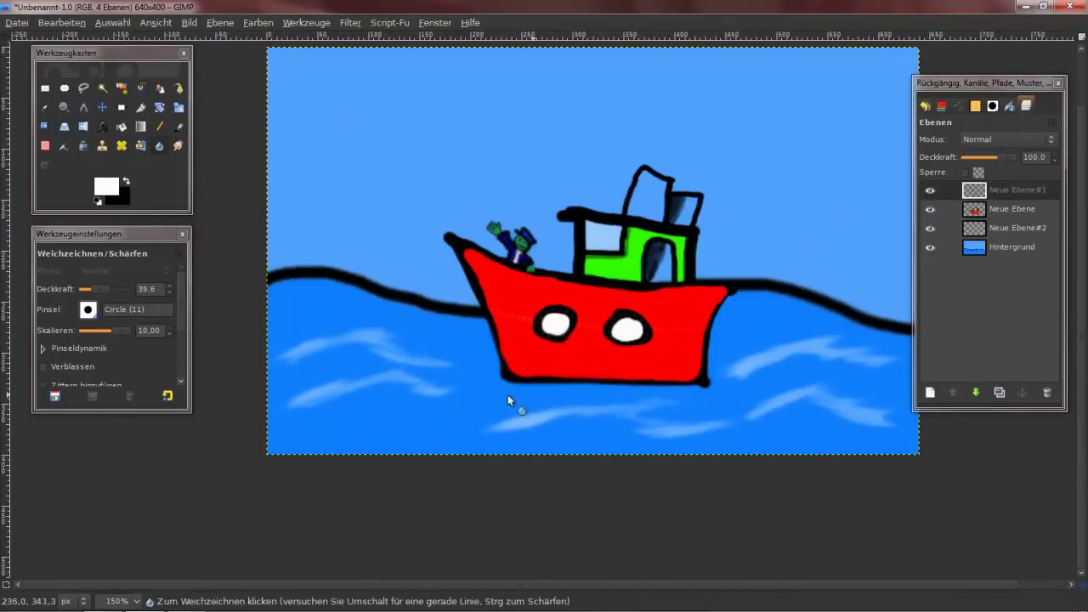
{"action": "scroll", "coordinate": [507, 395], "scroll_direction": "up", "scroll_amount": 2}
{"action": "left_click", "coordinate": [1011, 208]}
{"action": "left_click", "coordinate": [162, 127]}
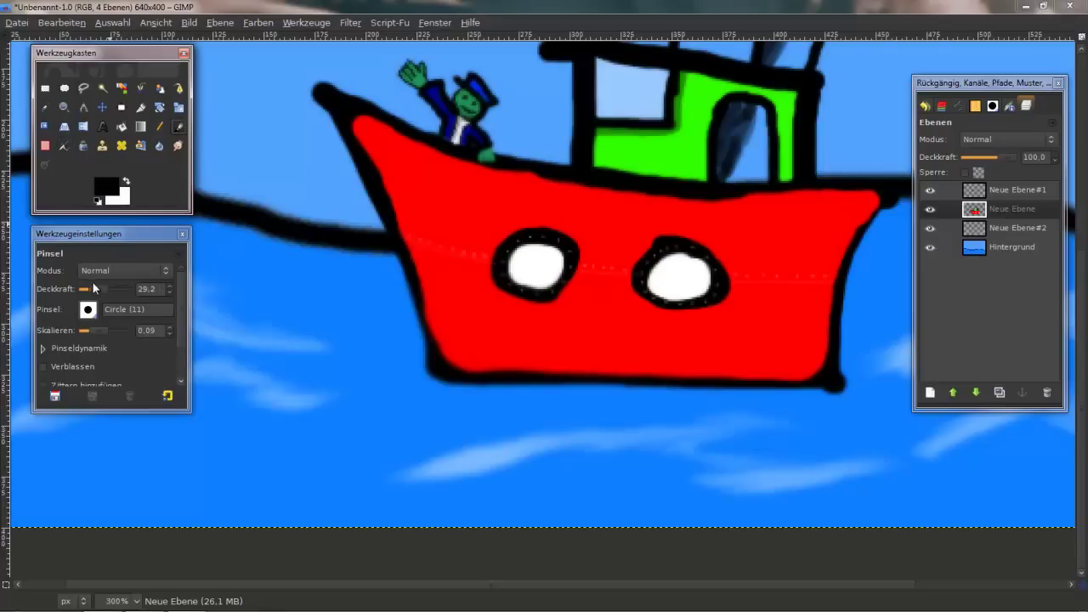
- At full opacity, spray white foam along the bottom of the red hull
{"action": "left_click_drag", "start_coordinate": [93, 288], "coordinate": [174, 289]}
{"action": "mouse_move", "coordinate": [385, 299]}
{"action": "left_mouse_down"}
{"action": "mouse_move", "coordinate": [478, 324]}
{"action": "mouse_move", "coordinate": [515, 363]}
{"action": "left_mouse_up"}
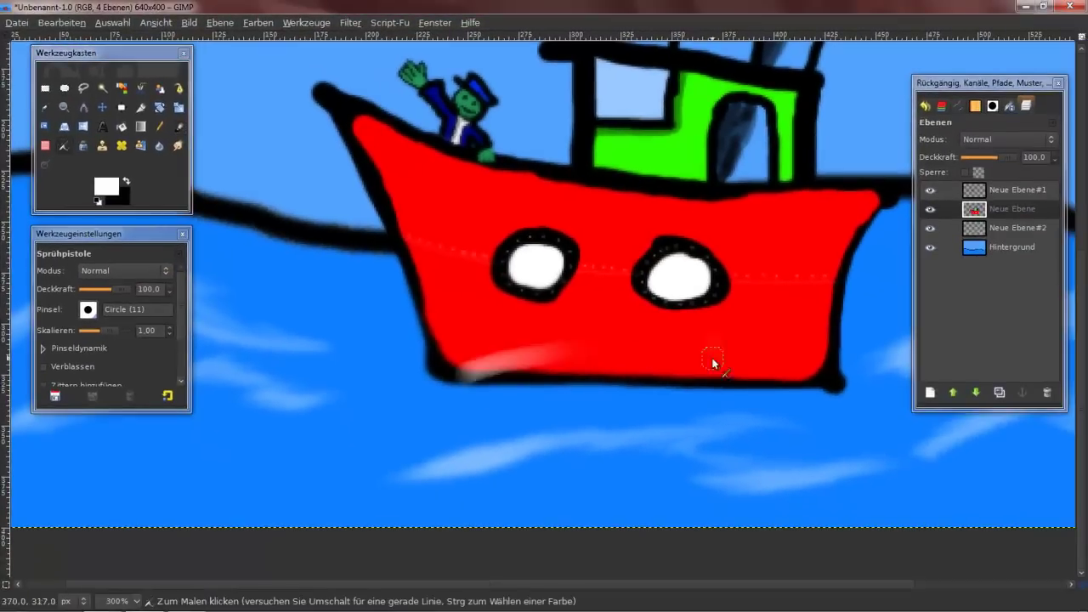
{"action": "left_click_drag", "start_coordinate": [713, 362], "coordinate": [861, 359]}
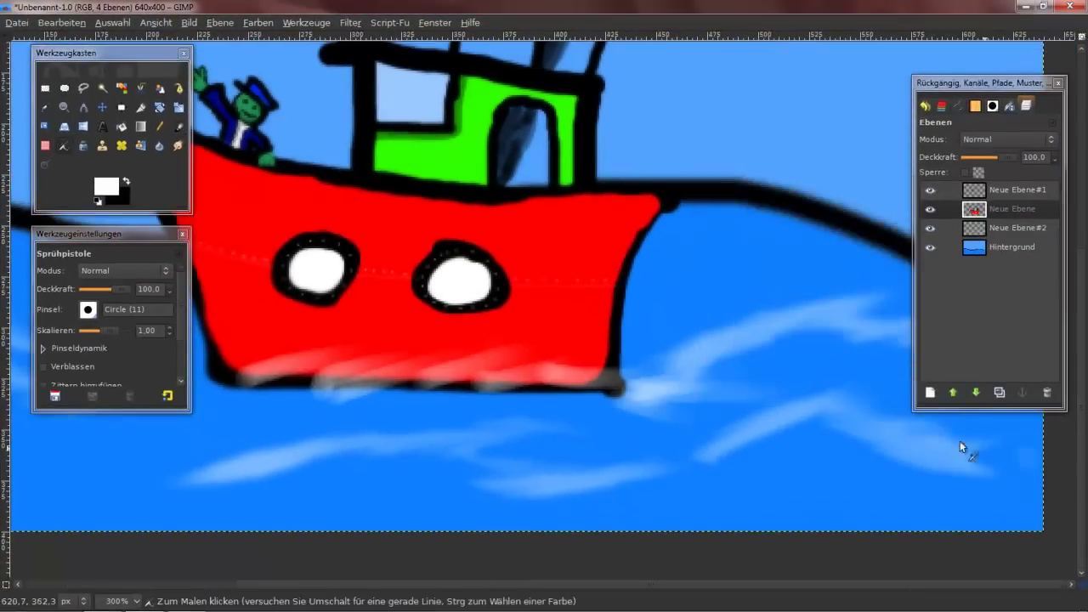
{"action": "mouse_move", "coordinate": [959, 448]}
{"action": "left_mouse_down"}
{"action": "mouse_move", "coordinate": [637, 382]}
{"action": "mouse_move", "coordinate": [805, 412]}
{"action": "mouse_move", "coordinate": [428, 408]}
{"action": "mouse_move", "coordinate": [379, 323]}
{"action": "mouse_move", "coordinate": [682, 396]}
{"action": "mouse_move", "coordinate": [903, 393]}
{"action": "mouse_move", "coordinate": [944, 373]}
{"action": "left_mouse_up"}
{"action": "mouse_move", "coordinate": [514, 329]}
{"action": "left_mouse_down"}
{"action": "mouse_move", "coordinate": [799, 347]}
{"action": "mouse_move", "coordinate": [642, 365]}
{"action": "left_mouse_up"}
- Blur the hull-bottom foam so the boat blends into the waves
{"action": "scroll", "coordinate": [642, 365], "scroll_direction": "right", "scroll_amount": 3}
{"action": "key", "text": "shift+u"}
{"action": "key", "text": "minus"}
{"action": "key", "text": "minus"}
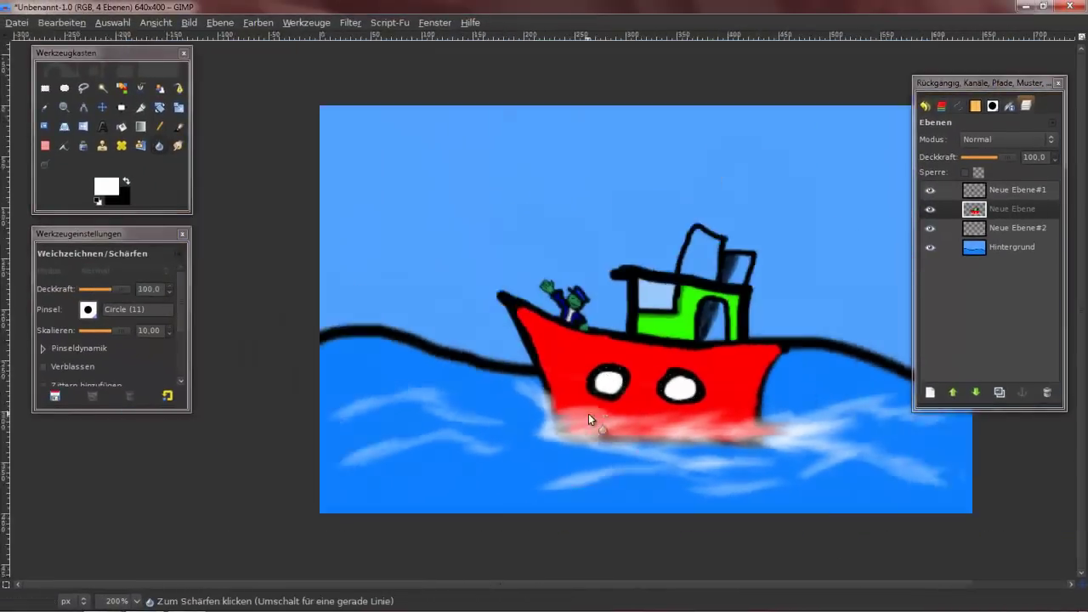
{"action": "scroll", "coordinate": [633, 403], "scroll_direction": "up", "scroll_amount": 1}
{"action": "scroll", "coordinate": [633, 402], "scroll_direction": "up", "scroll_amount": 1}
{"action": "scroll", "coordinate": [633, 403], "scroll_direction": "up", "scroll_amount": 1}
- Paint a darker grey inner frame inside the funnel with an enlarged brush in Normal mode
{"action": "key", "text": "p"}
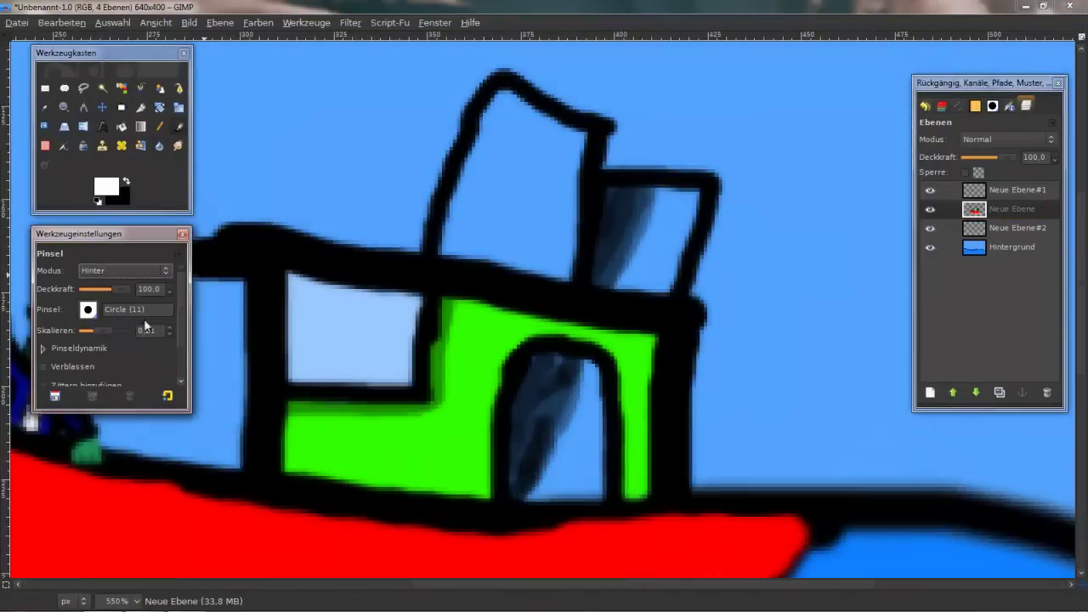
{"action": "left_click_drag", "start_coordinate": [84, 330], "coordinate": [111, 326]}
{"action": "mouse_move", "coordinate": [493, 98]}
{"action": "left_mouse_down"}
{"action": "mouse_move", "coordinate": [568, 138]}
{"action": "mouse_move", "coordinate": [559, 314]}
{"action": "left_mouse_up"}
{"action": "scroll", "coordinate": [559, 315], "scroll_direction": "up", "scroll_amount": 1}
{"action": "scroll", "coordinate": [557, 272], "scroll_direction": "up", "scroll_amount": 1}
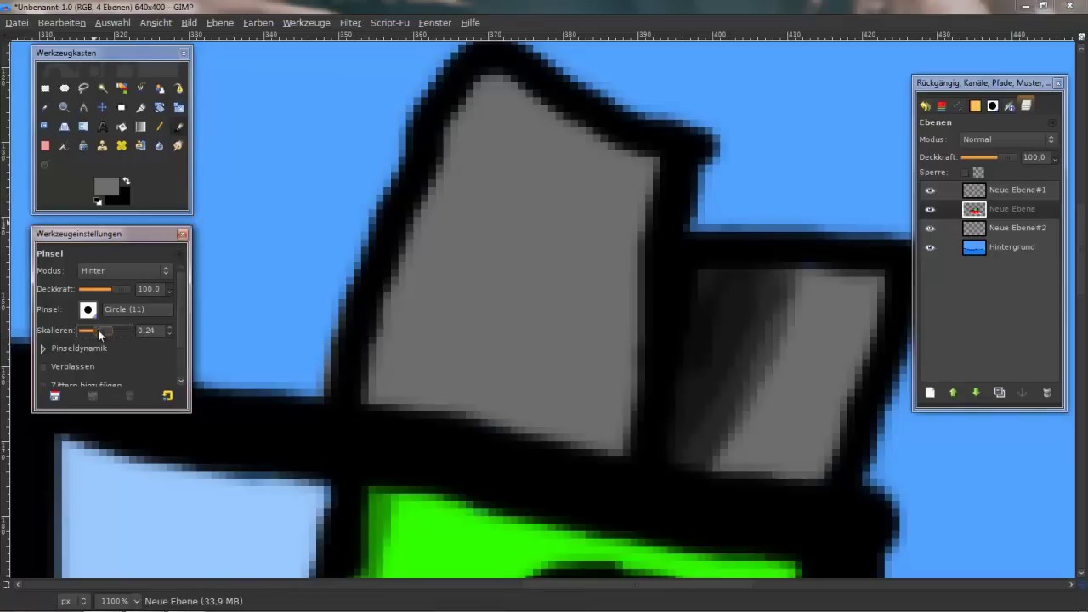
{"action": "left_click", "coordinate": [106, 185]}
{"action": "left_click", "coordinate": [355, 347]}
{"action": "left_click", "coordinate": [98, 270]}
{"action": "left_click", "coordinate": [97, 246]}
{"action": "mouse_move", "coordinate": [400, 283]}
{"action": "left_mouse_down"}
{"action": "mouse_move", "coordinate": [439, 289]}
{"action": "mouse_move", "coordinate": [447, 238]}
{"action": "mouse_move", "coordinate": [308, 175]}
{"action": "left_mouse_up"}
- Dot three light rivets along the funnel frame and restore the hidden docks
{"action": "scroll", "coordinate": [308, 175], "scroll_direction": "up", "scroll_amount": 1}
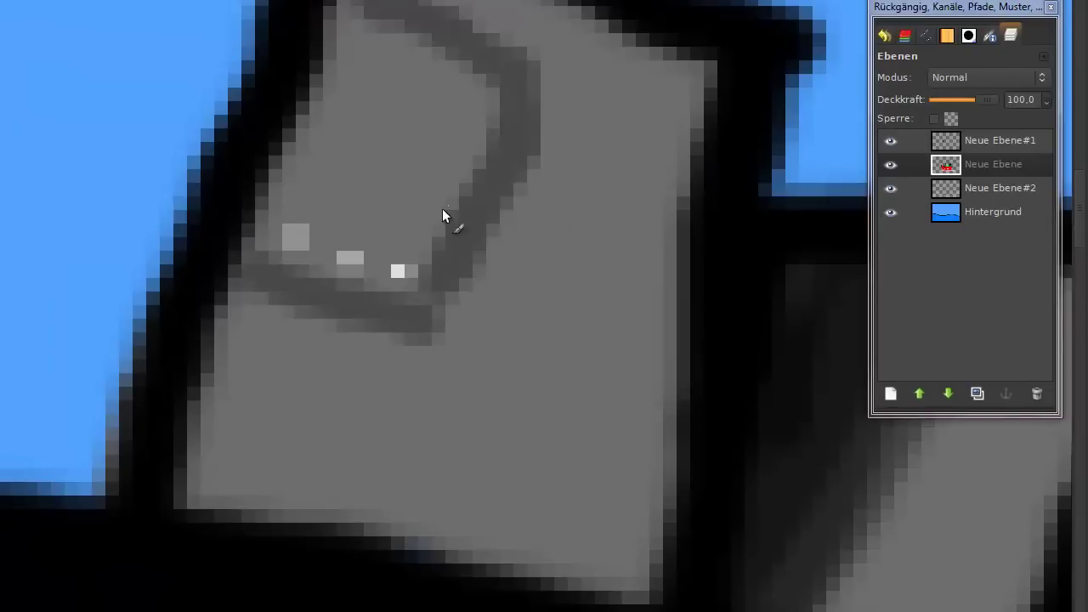
{"action": "left_click", "coordinate": [464, 95]}
{"action": "left_click", "coordinate": [425, 77]}
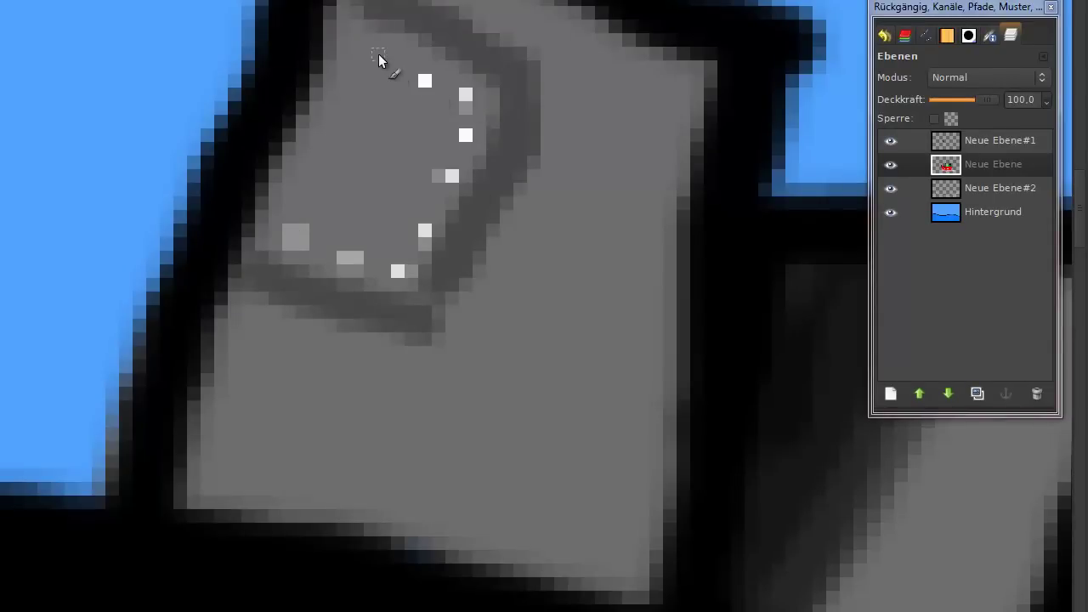
{"action": "left_click", "coordinate": [379, 54]}
{"action": "key", "text": "Tab"}
{"action": "scroll", "coordinate": [453, 272], "scroll_direction": "down", "scroll_amount": 4}
{"action": "scroll", "coordinate": [453, 272], "scroll_direction": "down", "scroll_amount": 3}
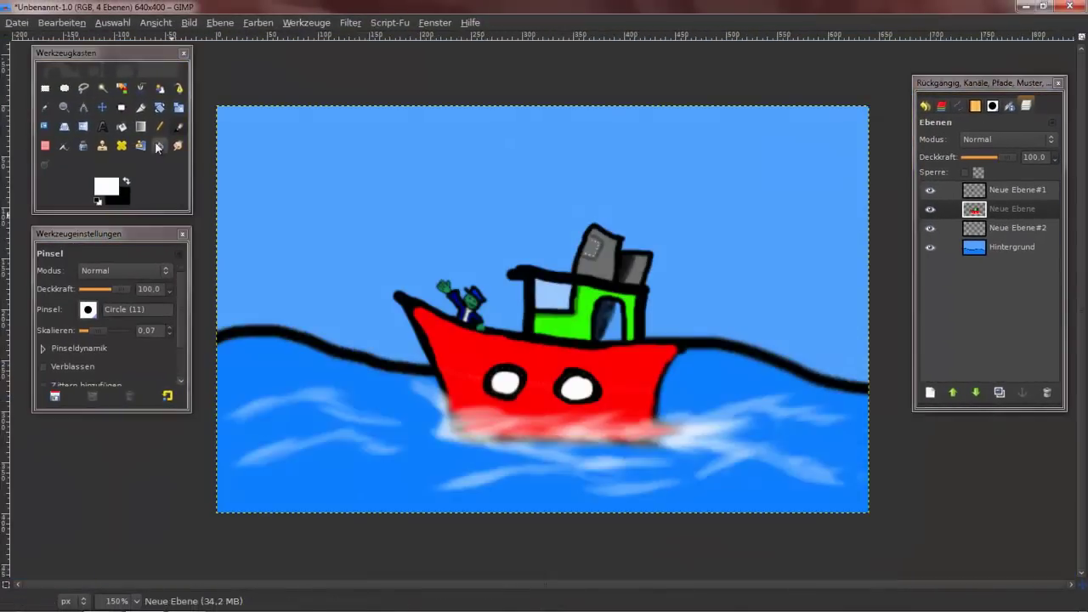
- Lightly blur the funnel details with Blur/Sharpen, then return to the Paintbrush
{"action": "key", "text": "shift+u"}
{"action": "scroll", "coordinate": [583, 214], "scroll_direction": "up", "scroll_amount": 7}
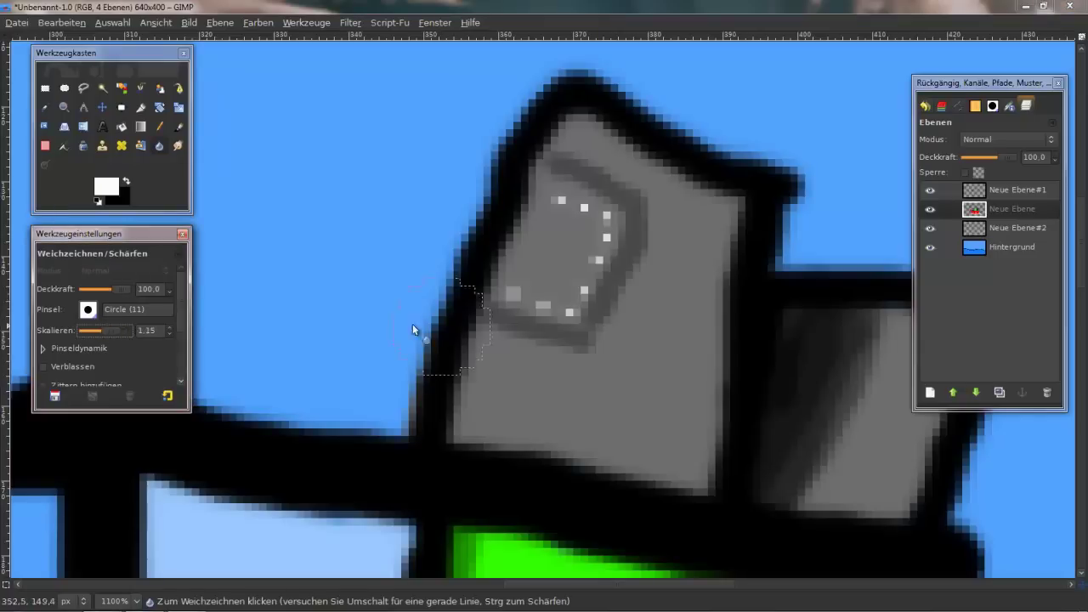
{"action": "scroll", "coordinate": [628, 389], "scroll_direction": "down", "scroll_amount": 3}
{"action": "scroll", "coordinate": [722, 408], "scroll_direction": "down", "scroll_amount": 4}
{"action": "scroll", "coordinate": [616, 311], "scroll_direction": "up", "scroll_amount": 1}
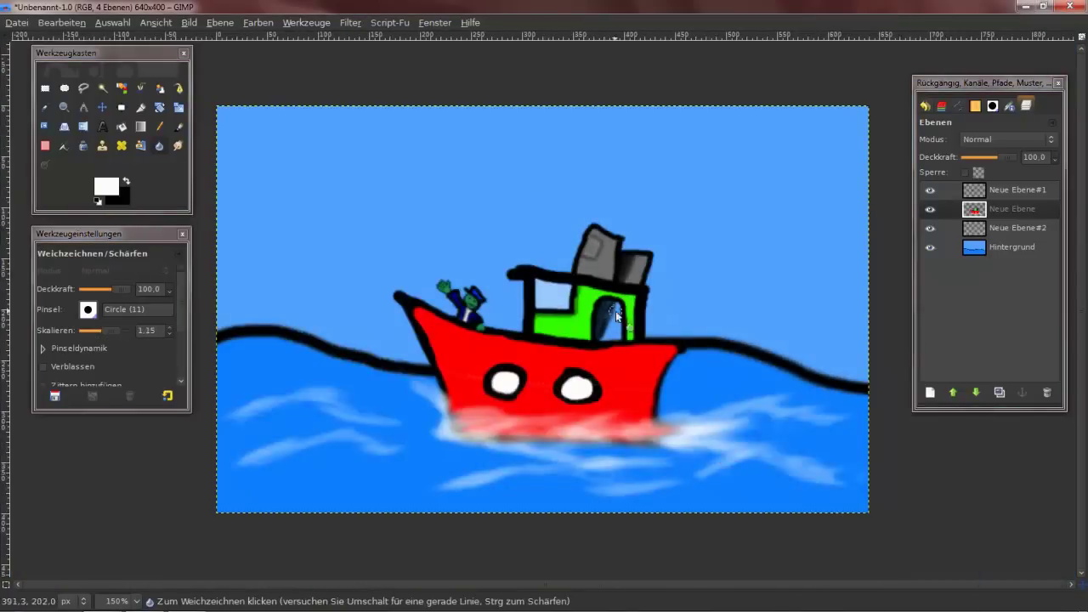
{"action": "scroll", "coordinate": [628, 362], "scroll_direction": "up", "scroll_amount": 2}
{"action": "scroll", "coordinate": [628, 362], "scroll_direction": "up", "scroll_amount": 3}
{"action": "key", "text": "p"}
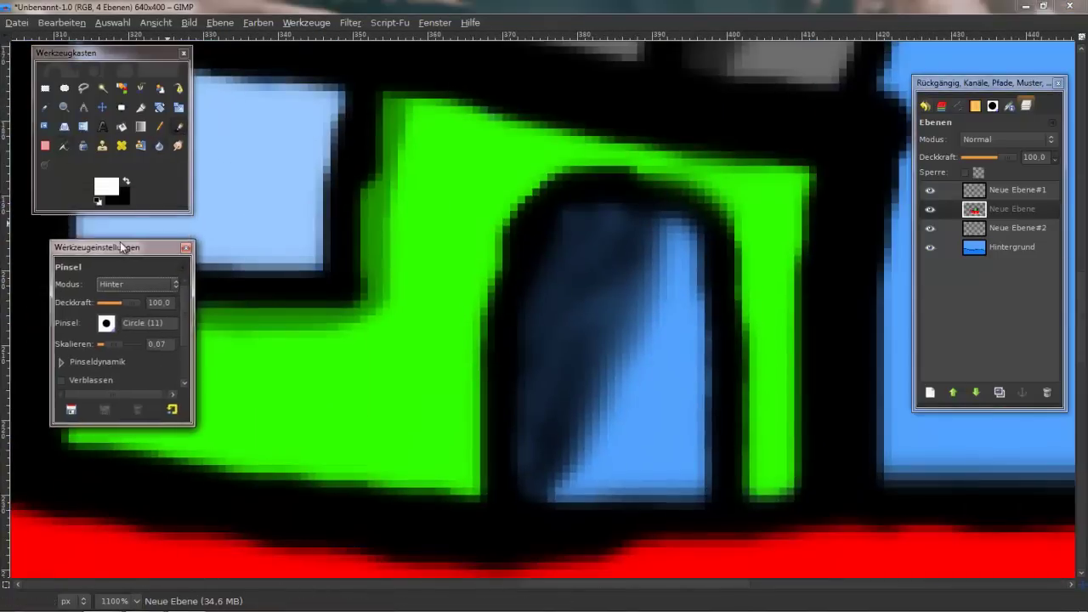
- Fill the cabin door with cyan using the Paintbrush
{"action": "left_click", "coordinate": [524, 390], "text": "ctrl"}
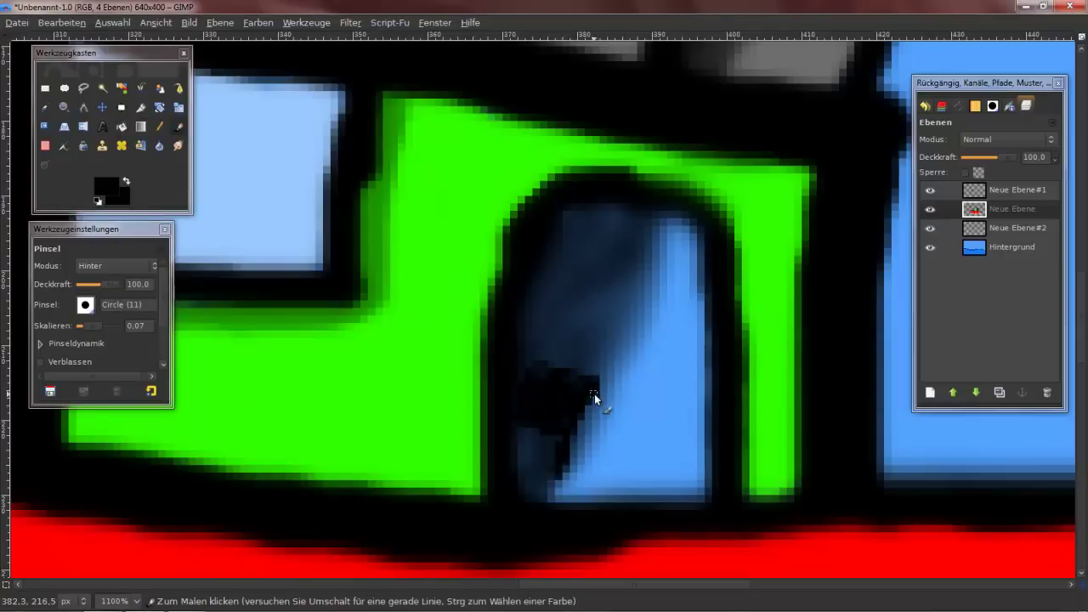
{"action": "scroll", "coordinate": [668, 406], "scroll_direction": "down", "scroll_amount": 1}
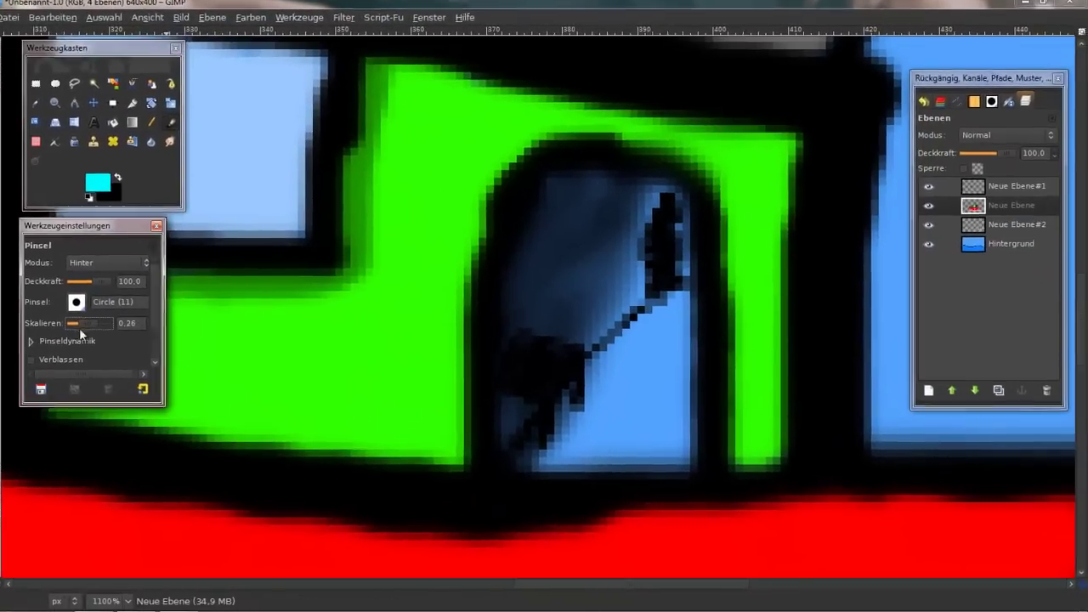
{"action": "mouse_move", "coordinate": [587, 442]}
{"action": "left_mouse_down"}
{"action": "mouse_move", "coordinate": [620, 392]}
{"action": "mouse_move", "coordinate": [675, 224]}
{"action": "left_mouse_up"}
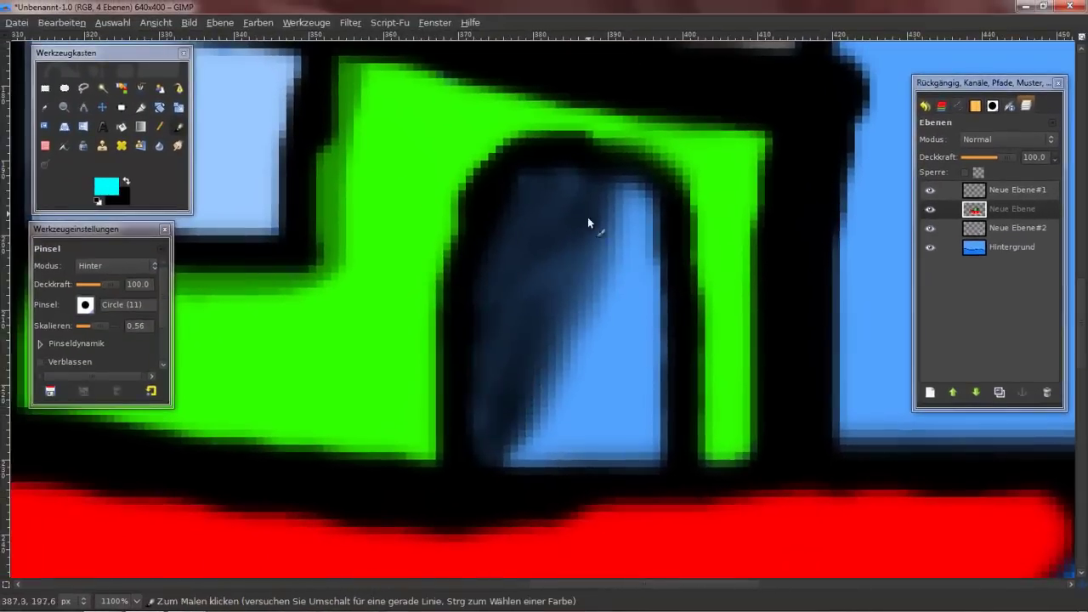
{"action": "mouse_move", "coordinate": [587, 217]}
{"action": "left_mouse_down"}
{"action": "mouse_move", "coordinate": [615, 387]}
{"action": "mouse_move", "coordinate": [661, 213]}
{"action": "mouse_move", "coordinate": [558, 214]}
{"action": "left_mouse_up"}
{"action": "key", "text": "ctrl+z"}
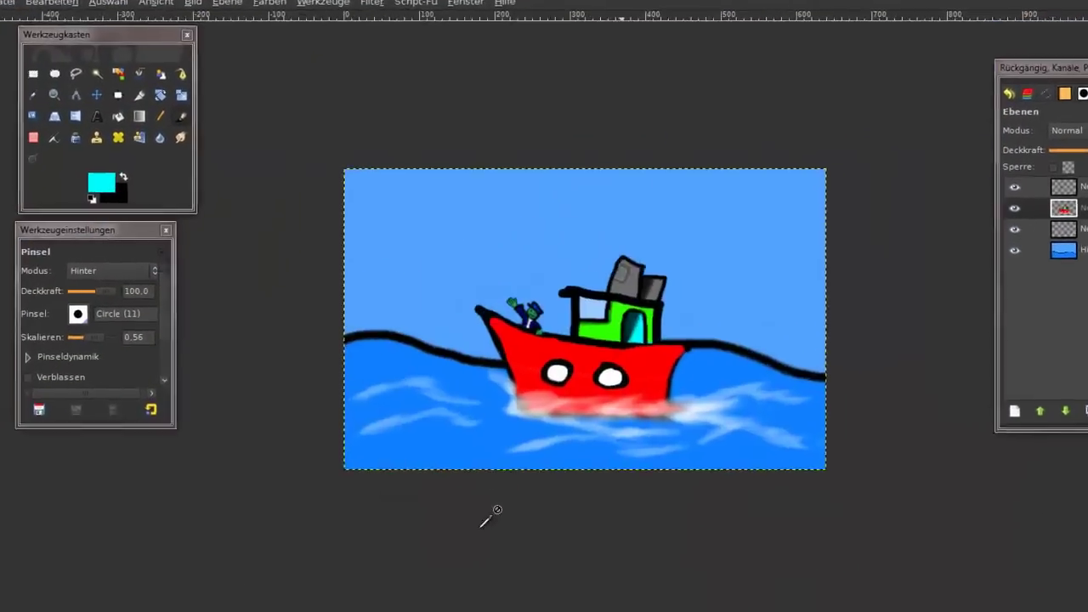
{"action": "scroll", "coordinate": [544, 306], "scroll_direction": "up", "scroll_amount": 5}
{"action": "scroll", "coordinate": [544, 306], "scroll_direction": "left", "scroll_amount": 5}
- Brush two diagonal blue glare streaks in the cabin window and smear them with Smudge
{"action": "left_click", "coordinate": [544, 102], "text": "ctrl"}
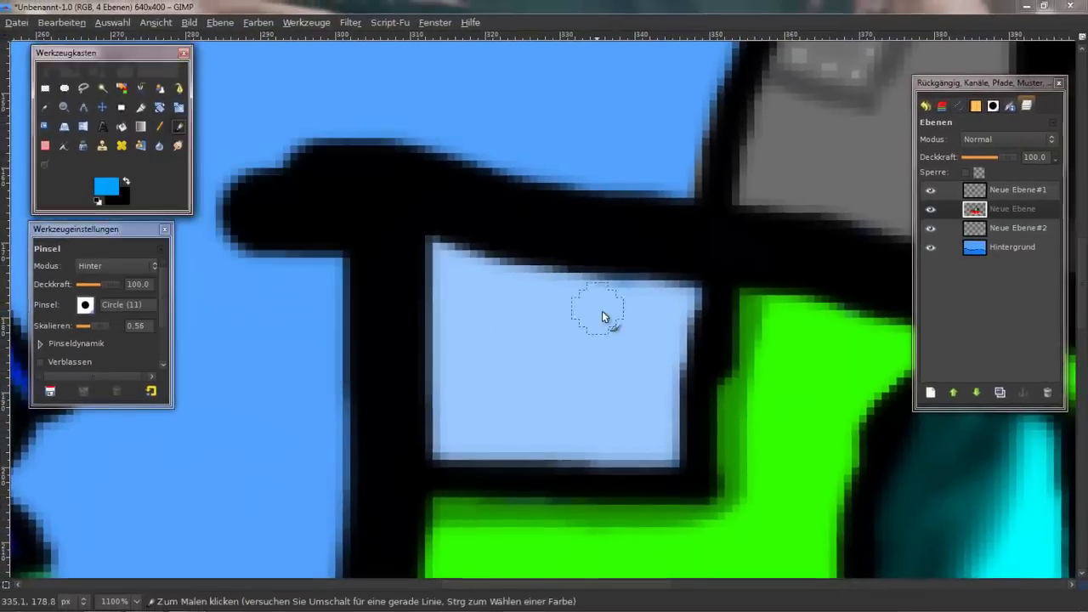
{"action": "left_click_drag", "start_coordinate": [463, 386], "coordinate": [521, 304]}
{"action": "left_click_drag", "start_coordinate": [633, 328], "coordinate": [586, 387]}
{"action": "key", "text": "s"}
{"action": "left_click_drag", "start_coordinate": [530, 357], "coordinate": [566, 394]}
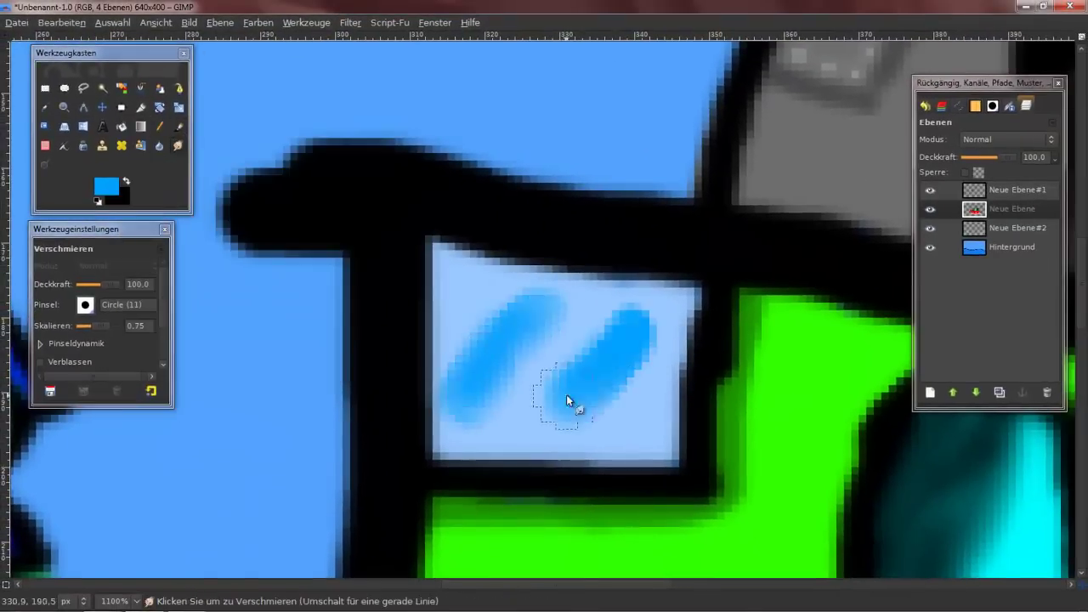
{"action": "key", "text": "shift+u"}
{"action": "scroll", "coordinate": [652, 377], "scroll_direction": "down", "scroll_amount": 3, "text": "ctrl"}
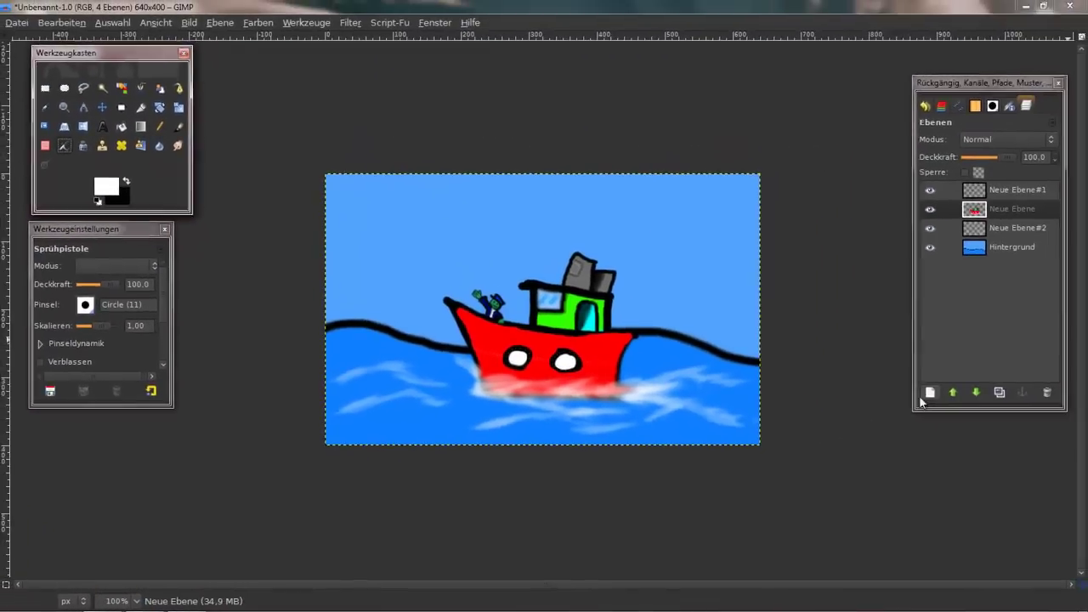
- Add a new layer and airbrush two white clouds in the upper-left and upper-right sky
{"action": "left_click", "coordinate": [930, 392]}
{"action": "left_click_drag", "start_coordinate": [391, 216], "coordinate": [442, 238]}
{"action": "left_click_drag", "start_coordinate": [700, 240], "coordinate": [655, 221]}
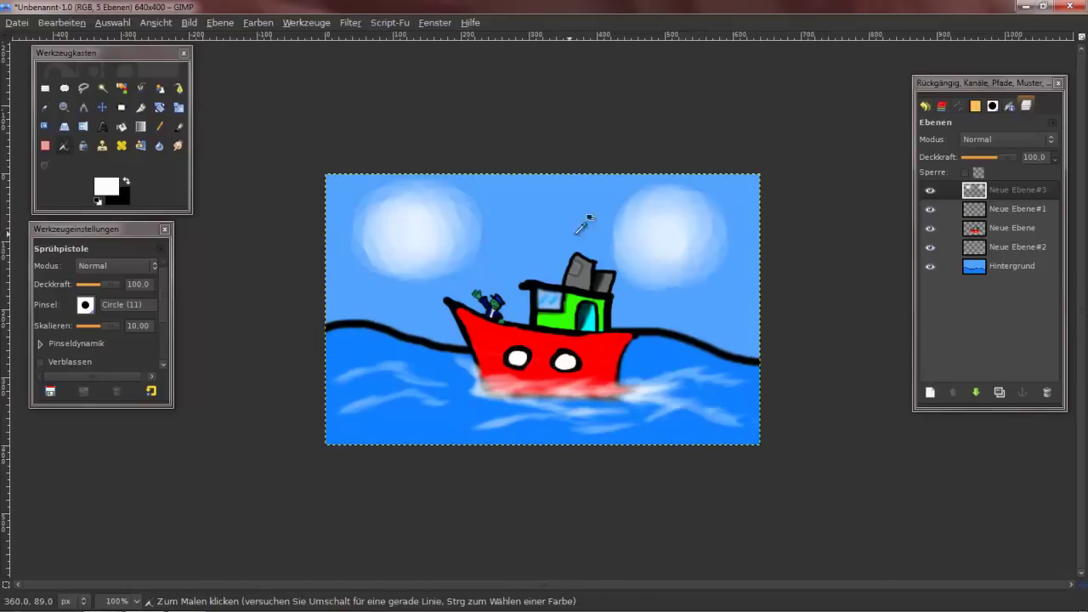
{"action": "scroll", "coordinate": [555, 234], "scroll_direction": "up", "scroll_amount": 1, "text": "ctrl"}
- Smudge both clouds into wispy, textured shapes
{"action": "key", "text": "shift+u"}
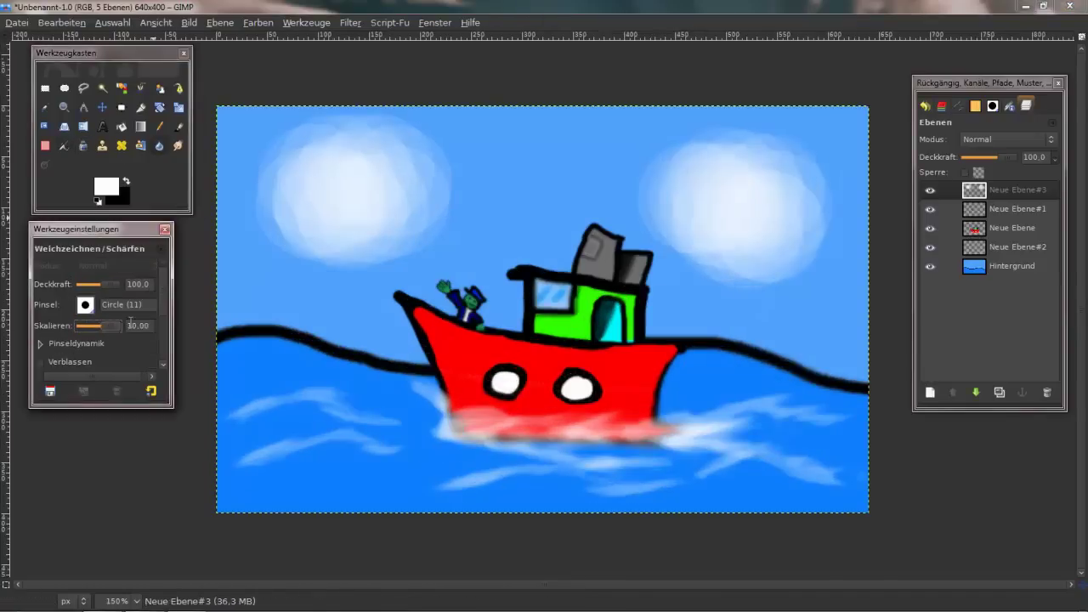
{"action": "key", "text": "s"}
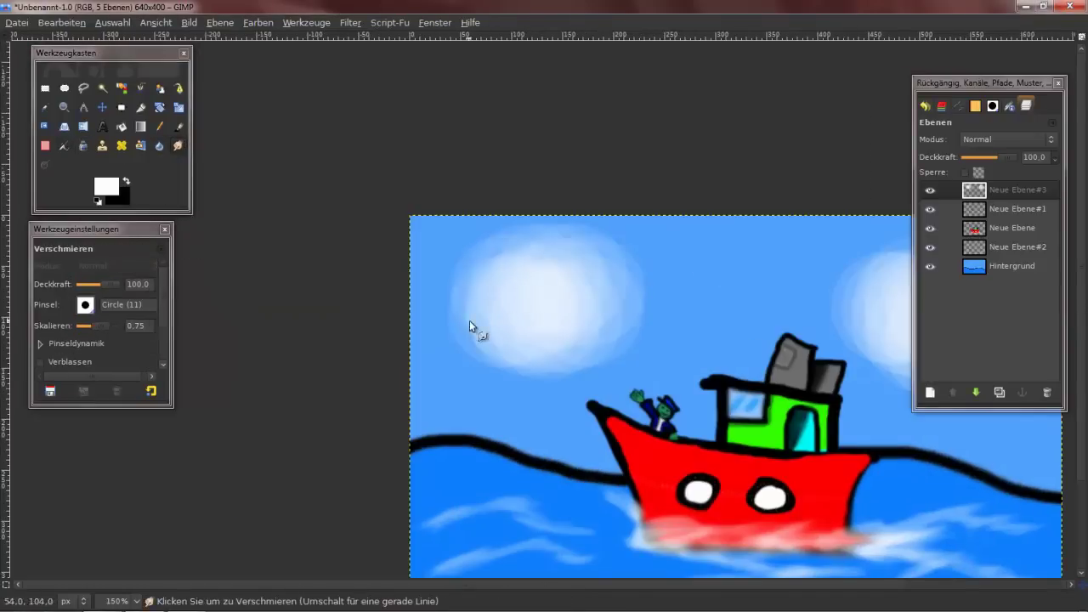
{"action": "scroll", "coordinate": [469, 320], "scroll_direction": "up", "scroll_amount": 4}
{"action": "mouse_move", "coordinate": [411, 279]}
{"action": "left_mouse_down"}
{"action": "mouse_move", "coordinate": [618, 417]}
{"action": "mouse_move", "coordinate": [420, 188]}
{"action": "left_mouse_up"}
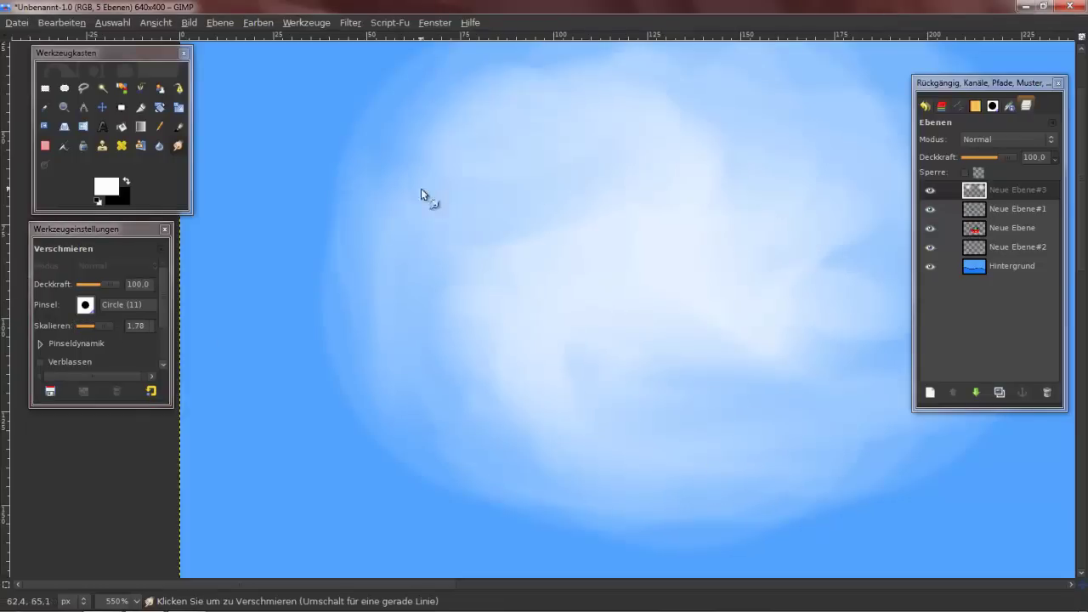
{"action": "left_click_drag", "start_coordinate": [655, 236], "coordinate": [791, 408]}
{"action": "scroll", "coordinate": [485, 428], "scroll_direction": "down", "scroll_amount": 1}
{"action": "scroll", "coordinate": [544, 381], "scroll_direction": "down", "scroll_amount": 1}
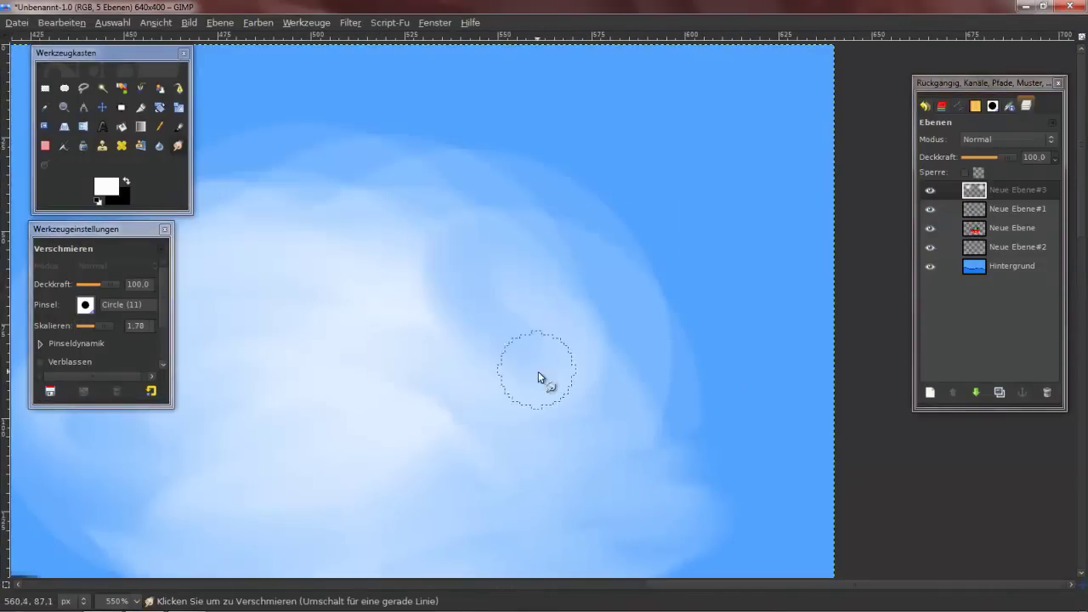
{"action": "scroll", "coordinate": [669, 168], "scroll_direction": "down", "scroll_amount": 2}
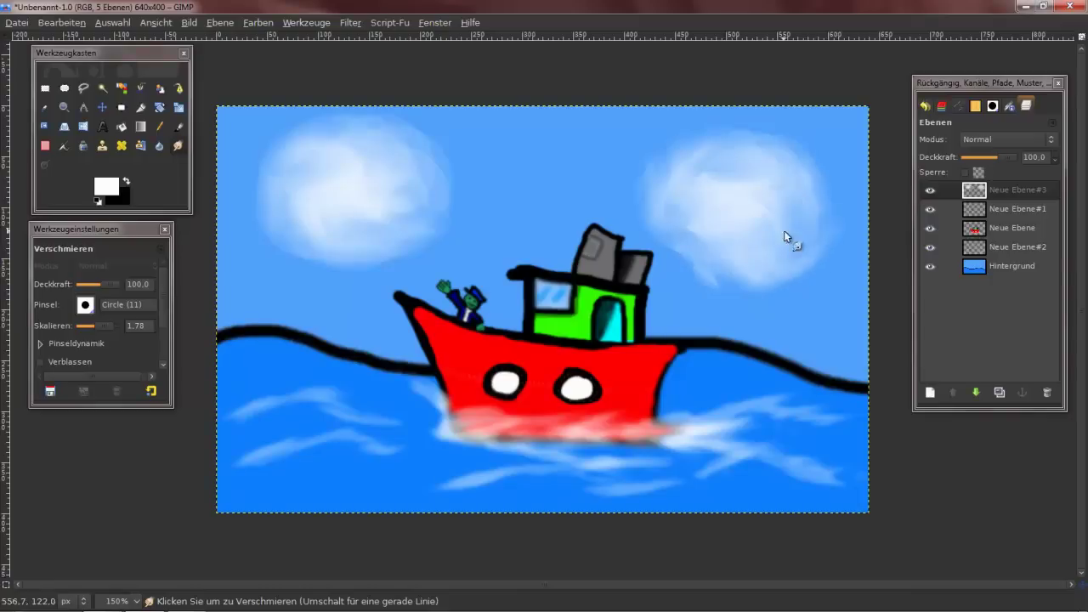
{"action": "key", "text": "shift+u"}
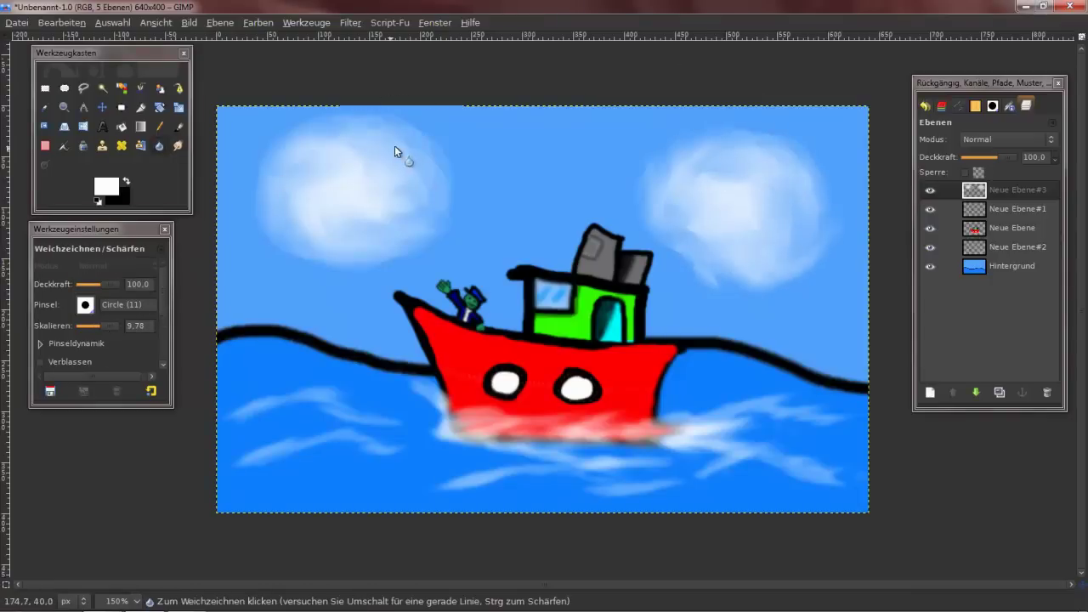
{"action": "scroll", "coordinate": [684, 291], "scroll_direction": "up", "scroll_amount": 4}
- Add a new layer below the boat layer and set a dark teal airbrush of size 1.78
{"action": "left_click", "coordinate": [930, 392], "text": "shift"}
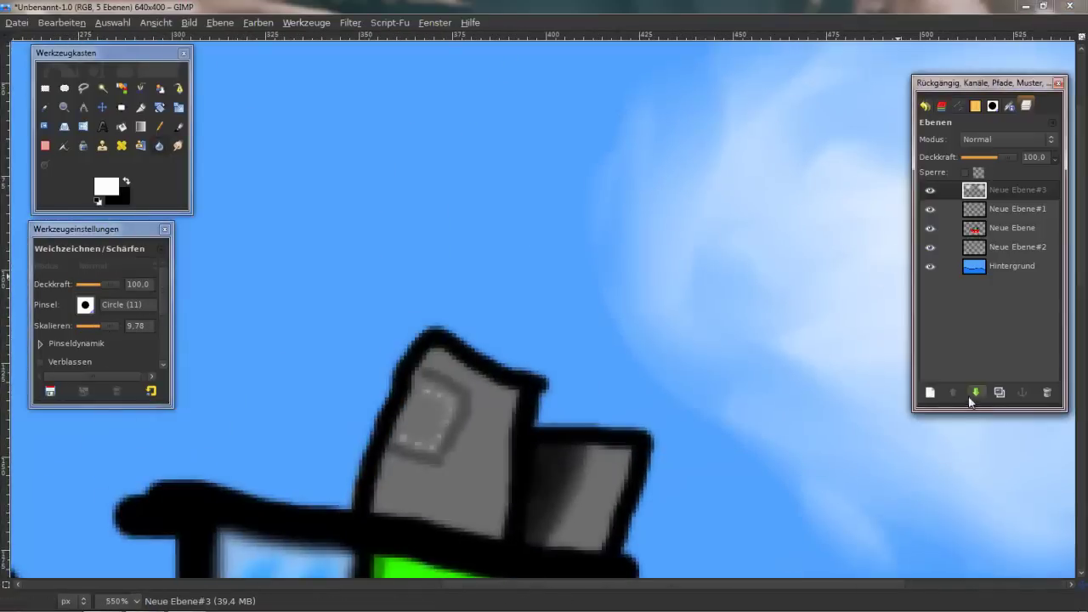
{"action": "left_click", "coordinate": [975, 392]}
{"action": "left_click", "coordinate": [975, 392]}
{"action": "left_click", "coordinate": [975, 392]}
{"action": "left_click", "coordinate": [178, 146]}
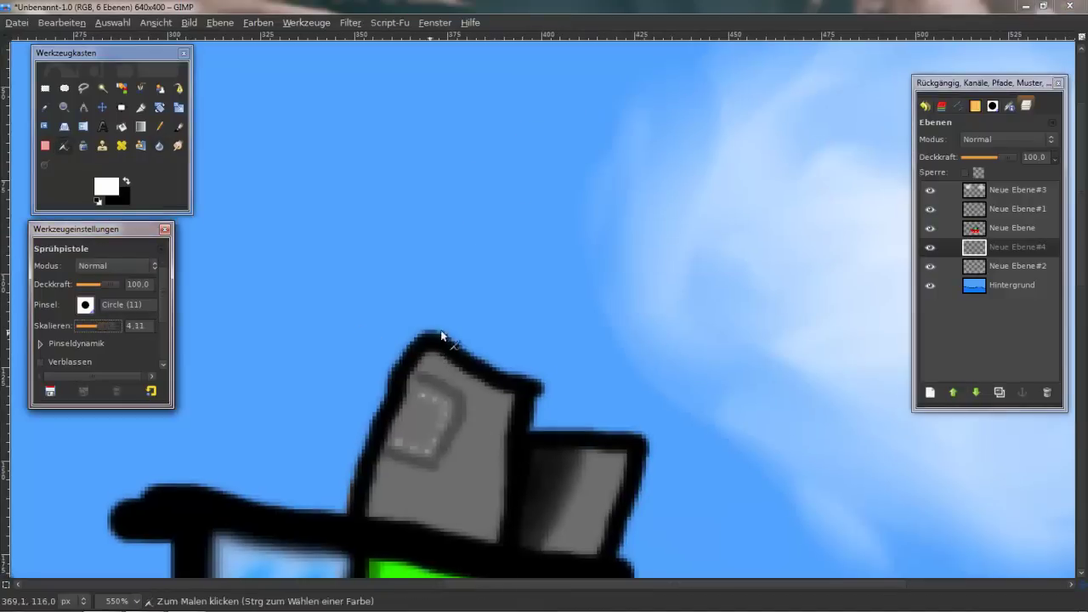
{"action": "left_click", "coordinate": [96, 323]}
{"action": "left_click", "coordinate": [106, 186]}
- Airbrush dark teal smoke puffs above the funnel and flatten the image
{"action": "left_click_drag", "start_coordinate": [238, 213], "coordinate": [213, 255]}
{"action": "left_click", "coordinate": [360, 345]}
{"action": "left_click_drag", "start_coordinate": [457, 346], "coordinate": [500, 374]}
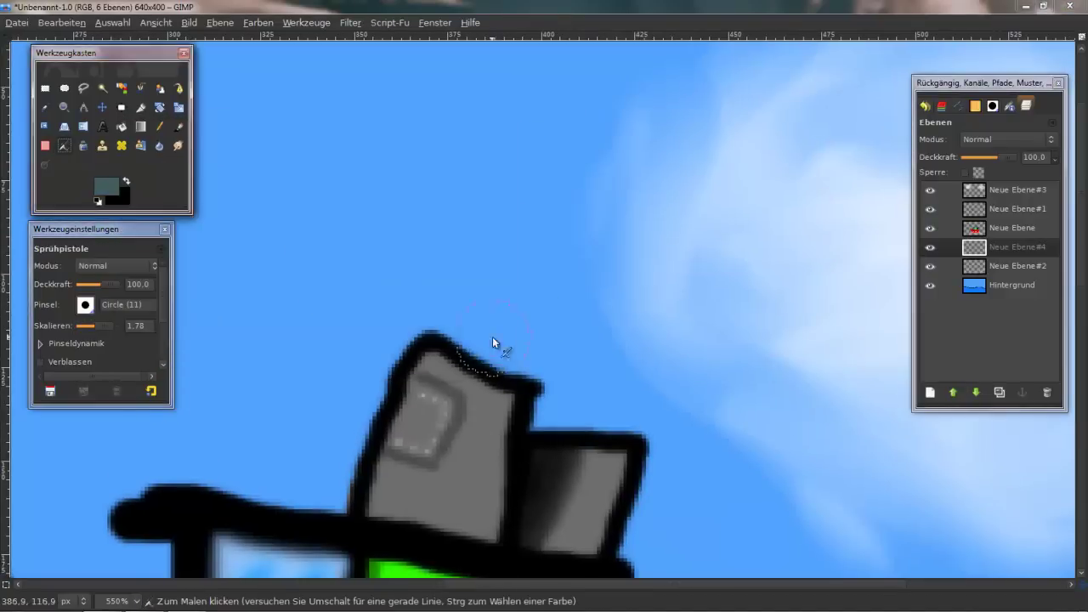
{"action": "mouse_move", "coordinate": [492, 336]}
{"action": "left_mouse_down"}
{"action": "mouse_move", "coordinate": [738, 165]}
{"action": "mouse_move", "coordinate": [586, 161]}
{"action": "mouse_move", "coordinate": [646, 394]}
{"action": "mouse_move", "coordinate": [662, 271]}
{"action": "left_mouse_up"}
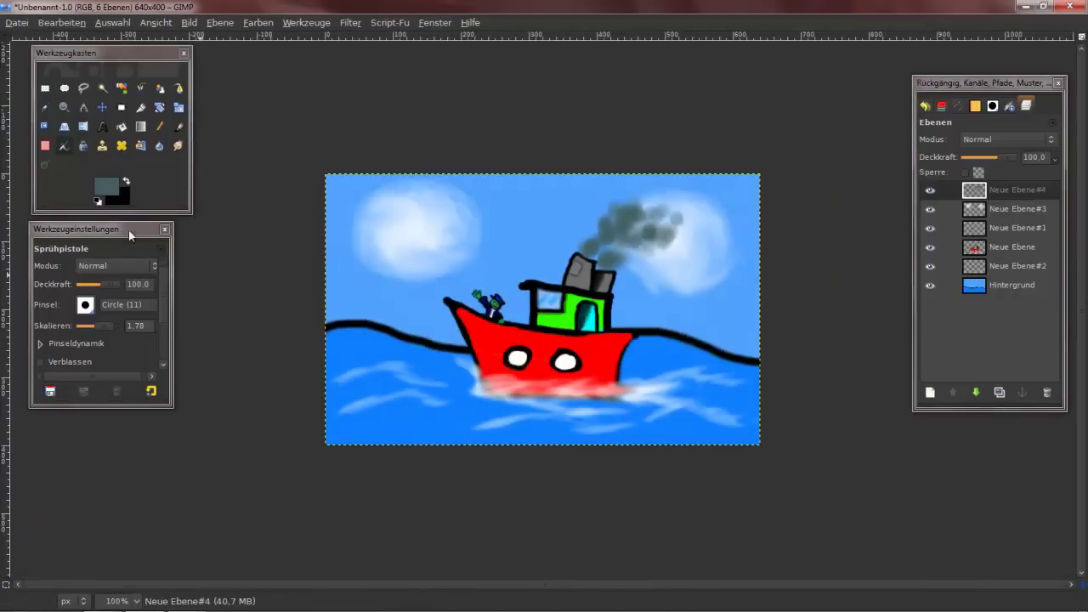
{"action": "key", "text": "shift+u"}
{"action": "key", "text": "ctrl+m"}
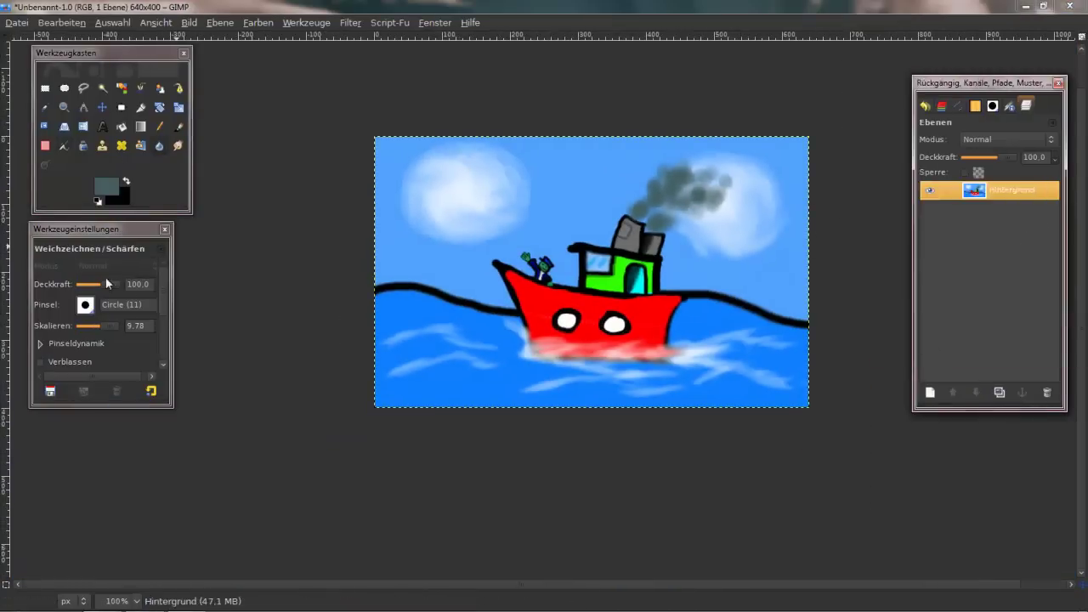
- Lower the Blur tool's opacity to 11.1 and bring up the File menu
{"action": "left_click_drag", "start_coordinate": [107, 282], "coordinate": [80, 283]}
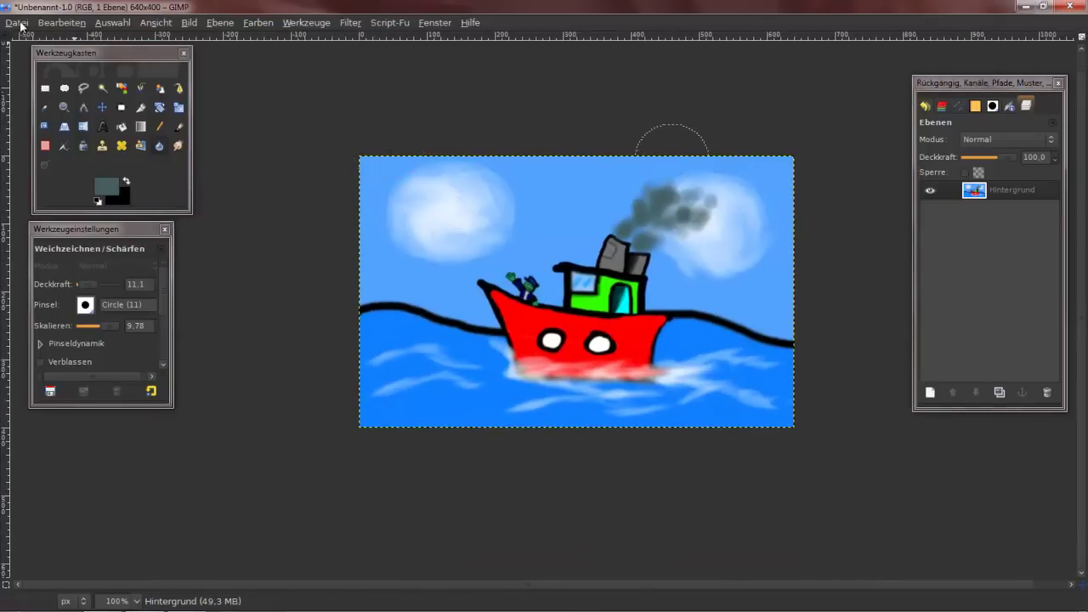
{"action": "left_click", "coordinate": [16, 22]}
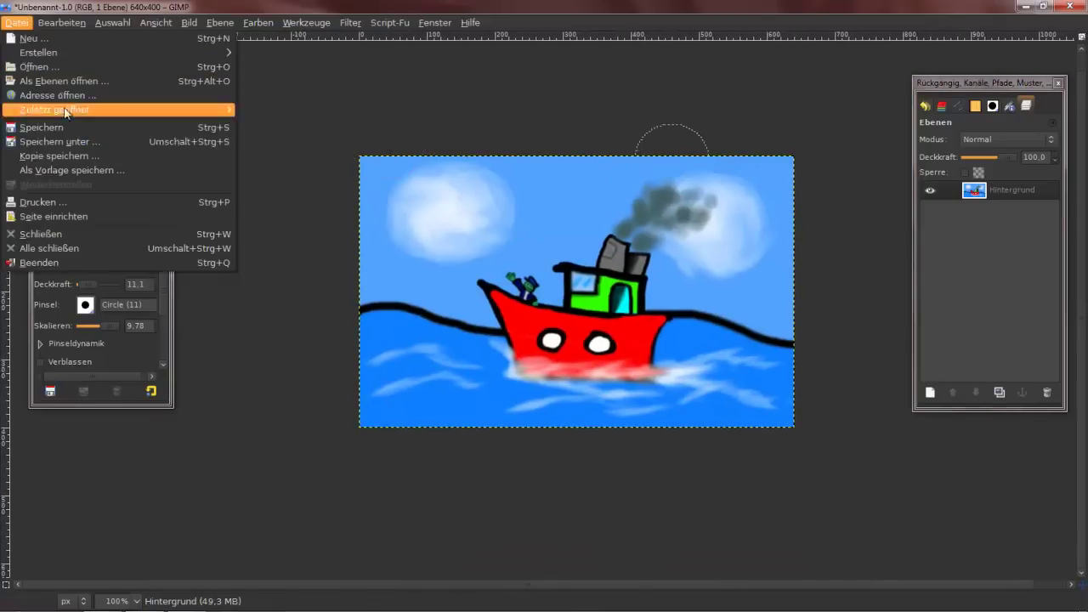